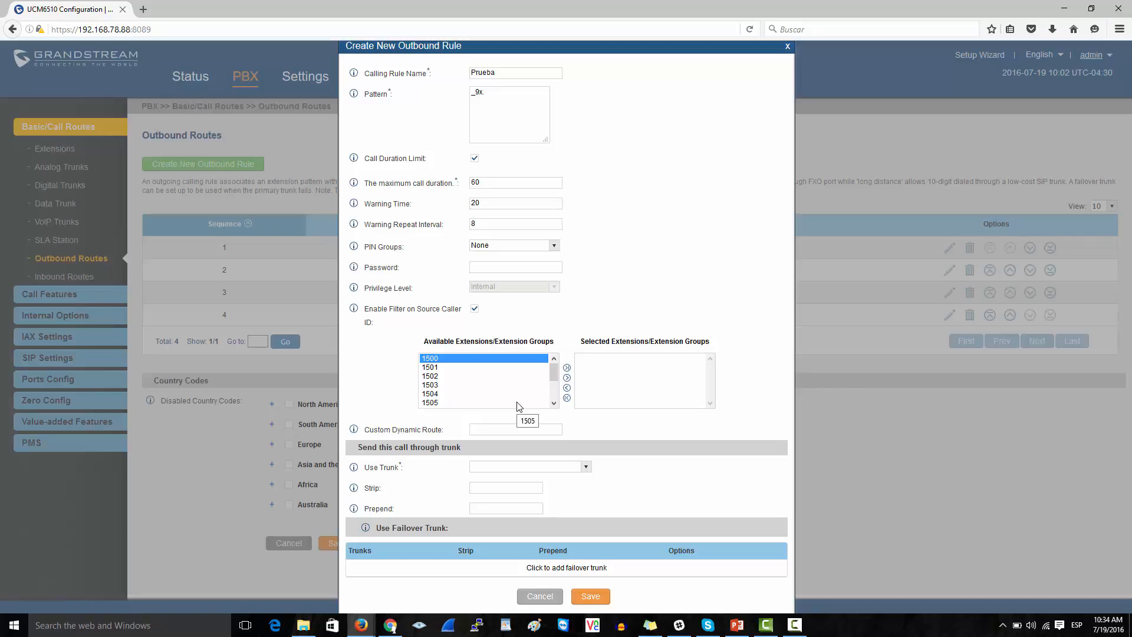
{"action": "scroll", "coordinate": [553, 380], "scroll_direction": "down", "scroll_amount": 2}
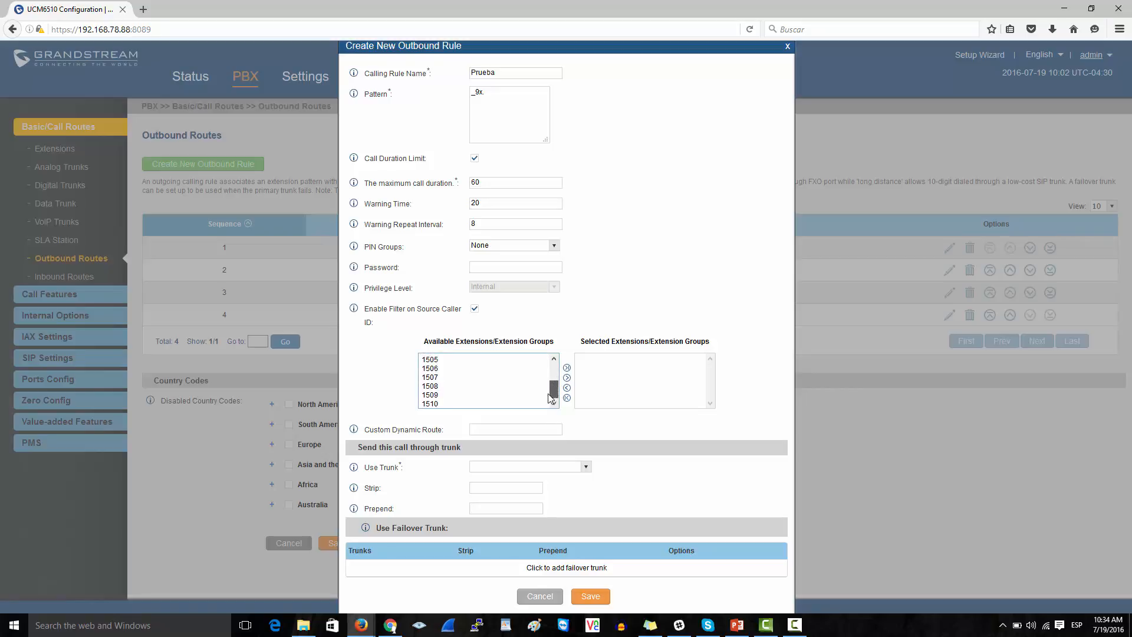
{"action": "left_click_drag", "start_coordinate": [550, 399], "coordinate": [553, 368]}
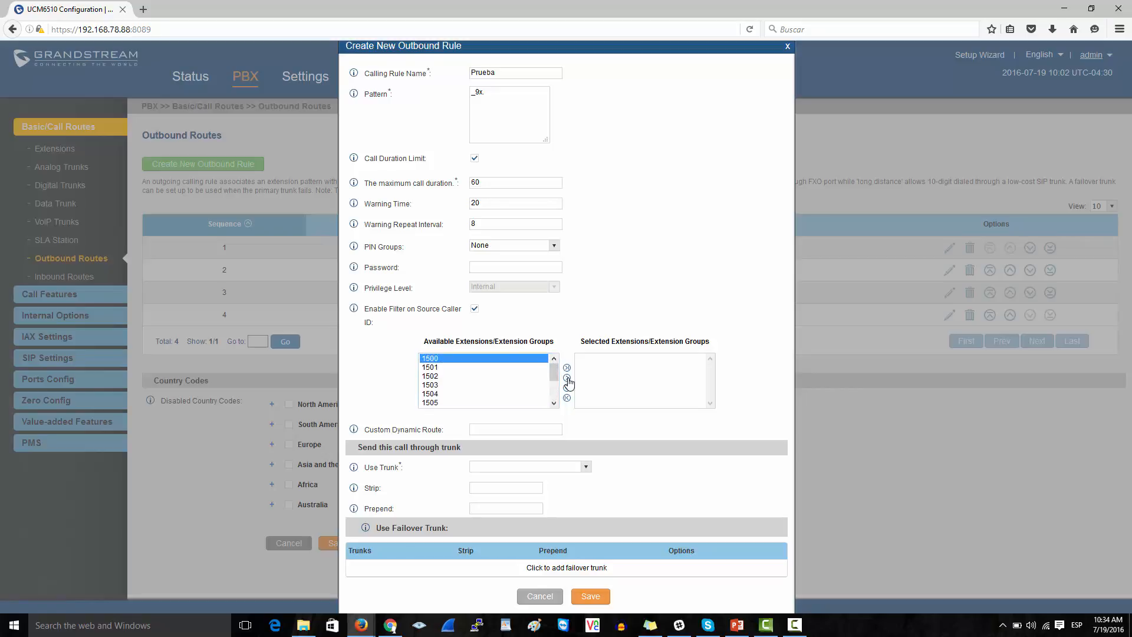
{"action": "left_click", "coordinate": [567, 378]}
{"action": "left_click", "coordinate": [506, 375]}
{"action": "left_click", "coordinate": [567, 378]}
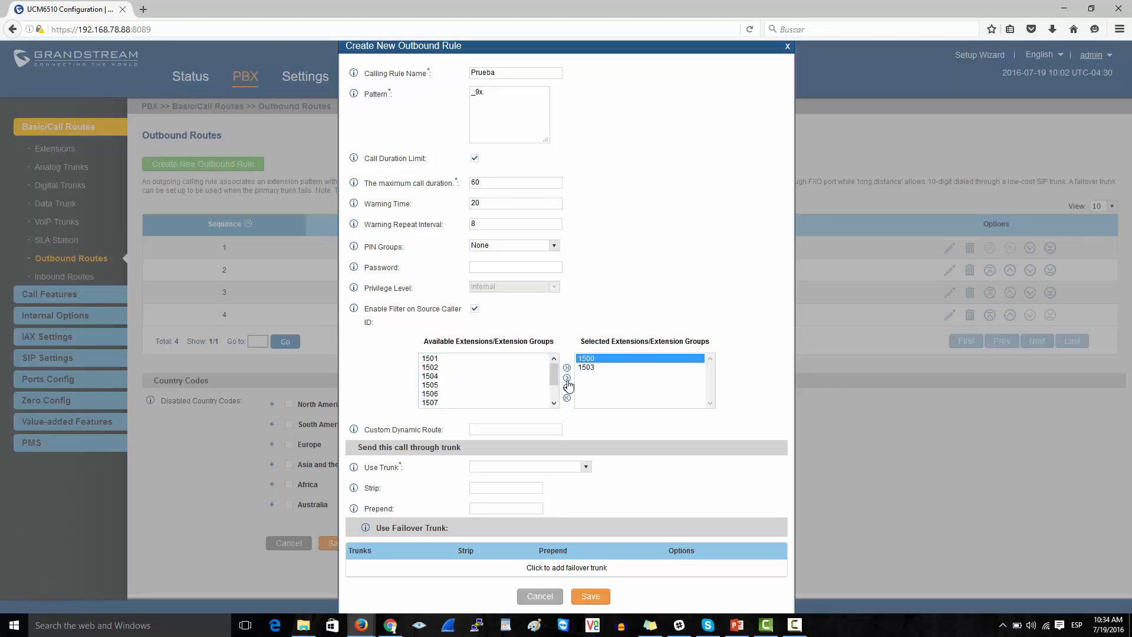
{"action": "left_click", "coordinate": [484, 377]}
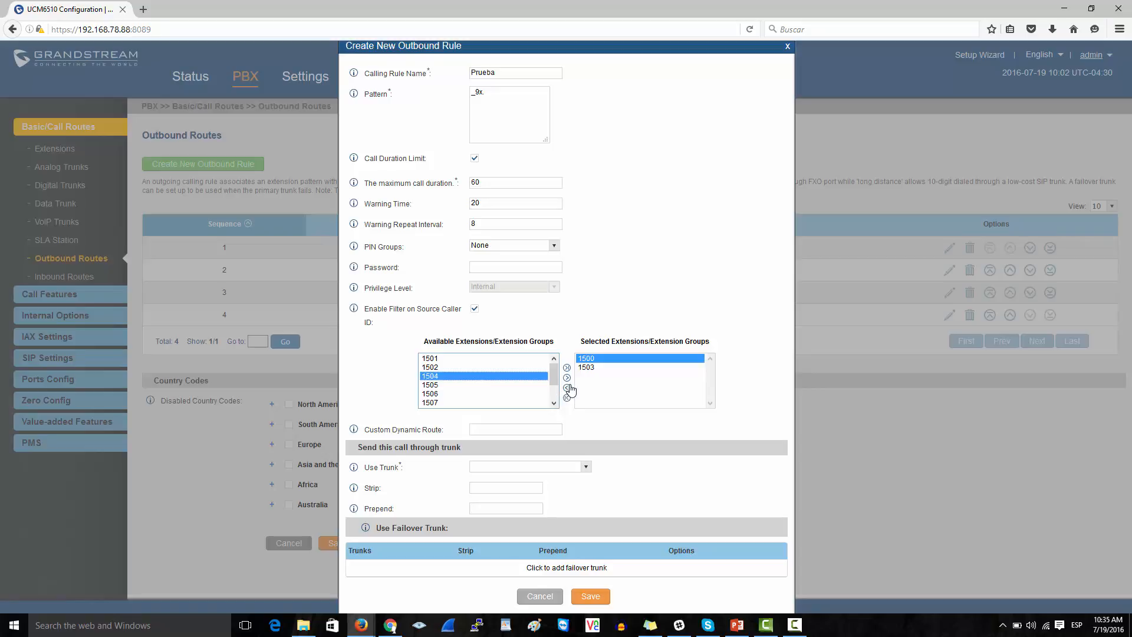
{"action": "left_click", "coordinate": [568, 378]}
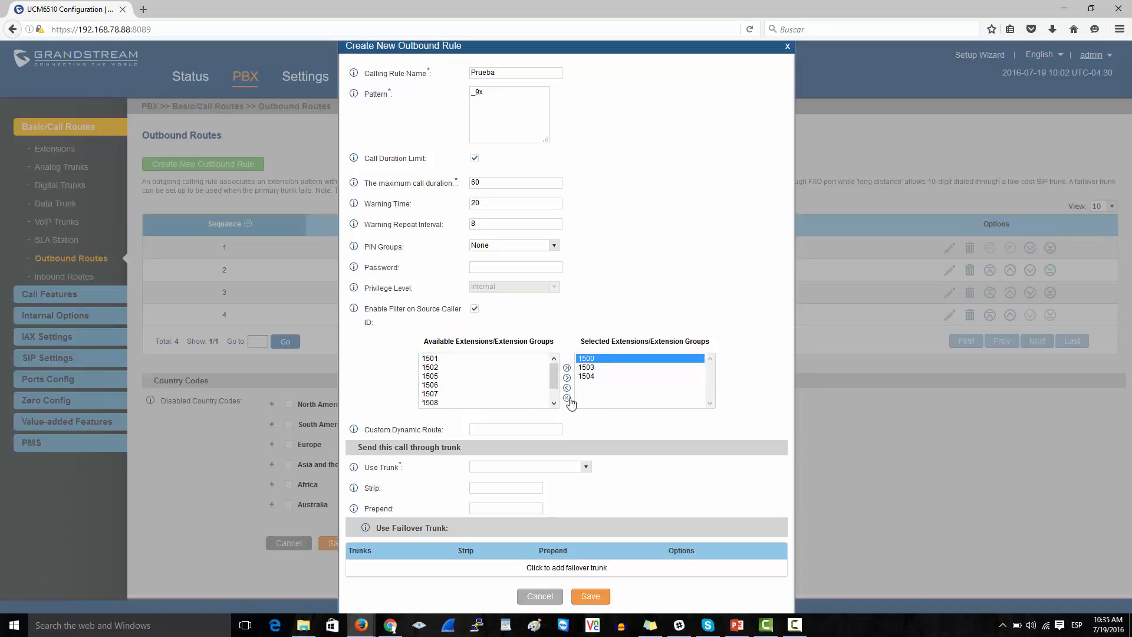
{"action": "left_click", "coordinate": [567, 397]}
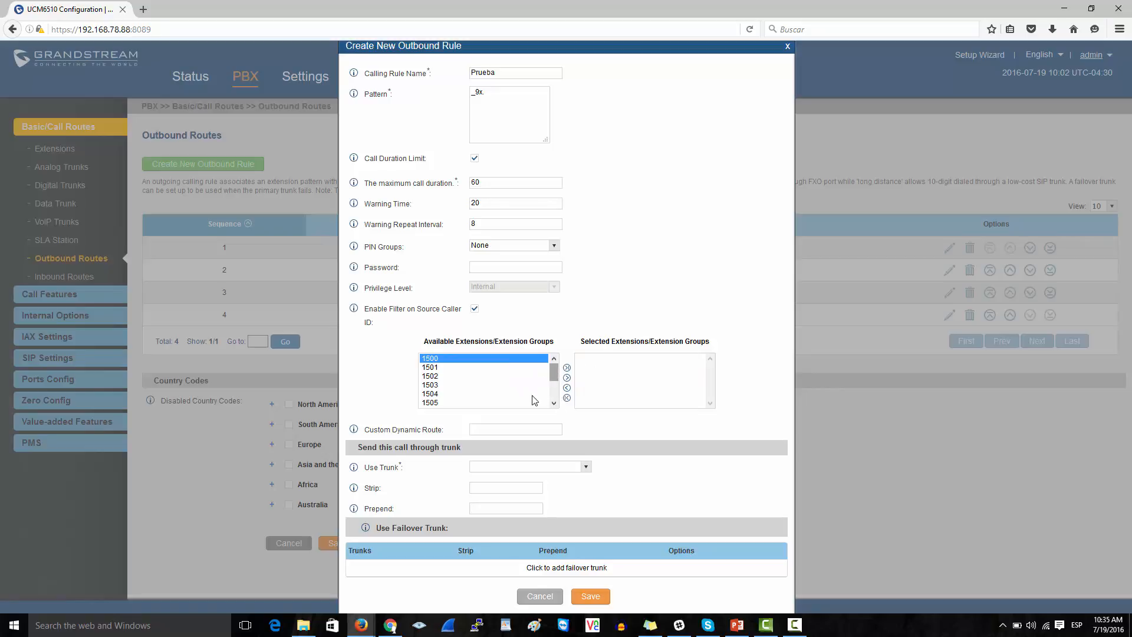
{"action": "left_click", "coordinate": [505, 428]}
- Enter 15xx as the Prueba rule's Custom Dynamic Route
{"action": "type", "text": "15xx"}
{"action": "left_click_drag", "start_coordinate": [553, 370], "coordinate": [555, 398]}
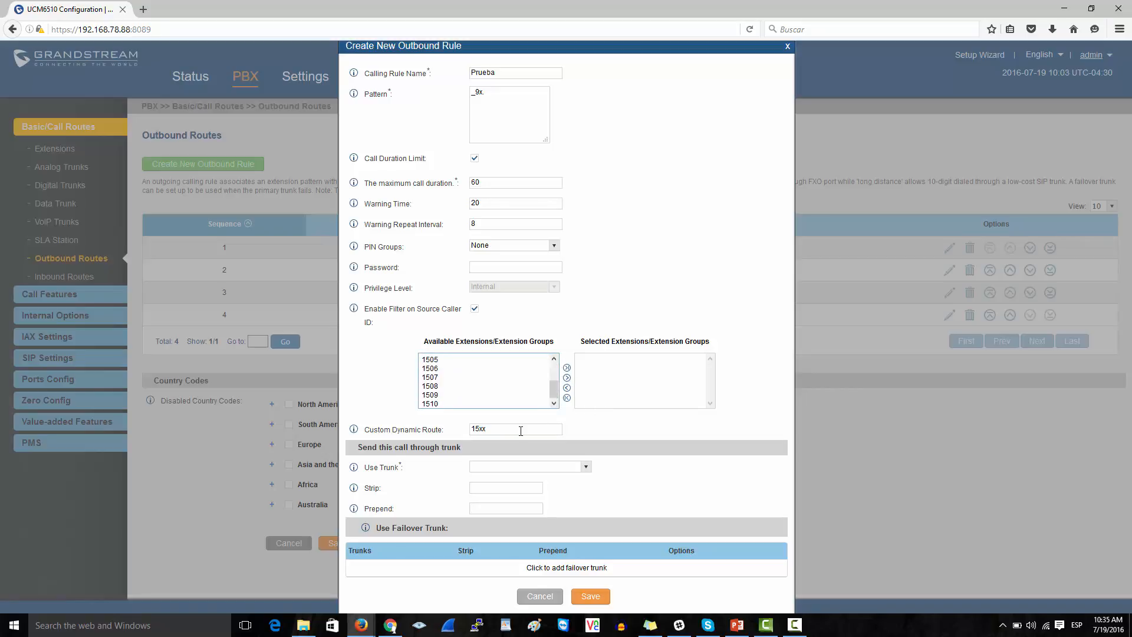
{"action": "left_click_drag", "start_coordinate": [517, 431], "coordinate": [451, 435]}
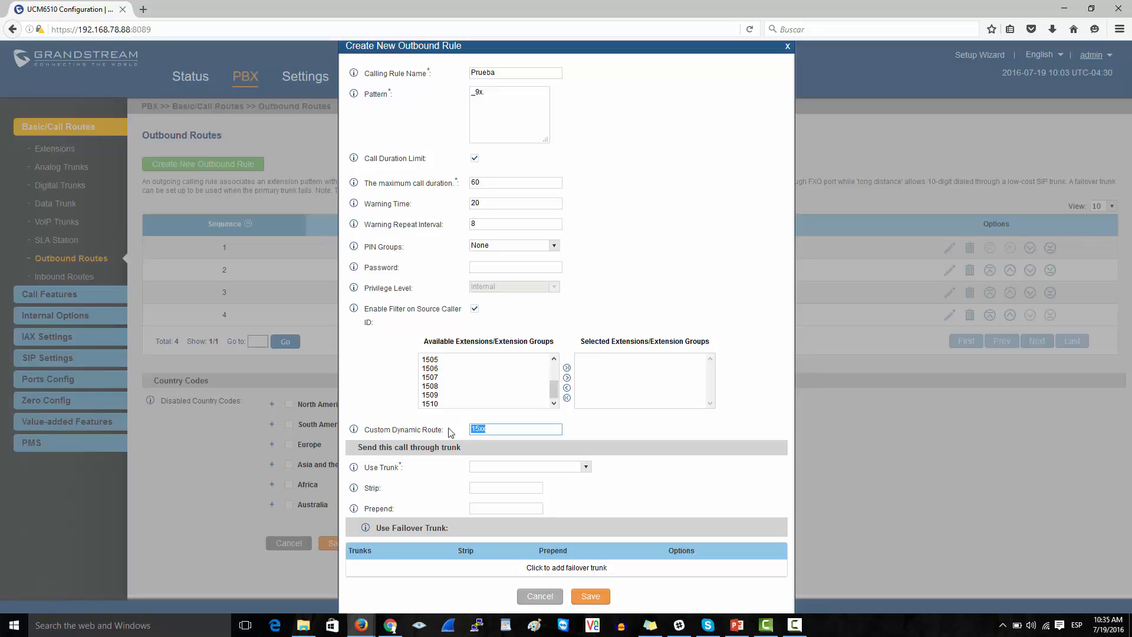
- Choose PRITrunks -- Digital_1 as the rule's Use Trunk
{"action": "left_click", "coordinate": [554, 467]}
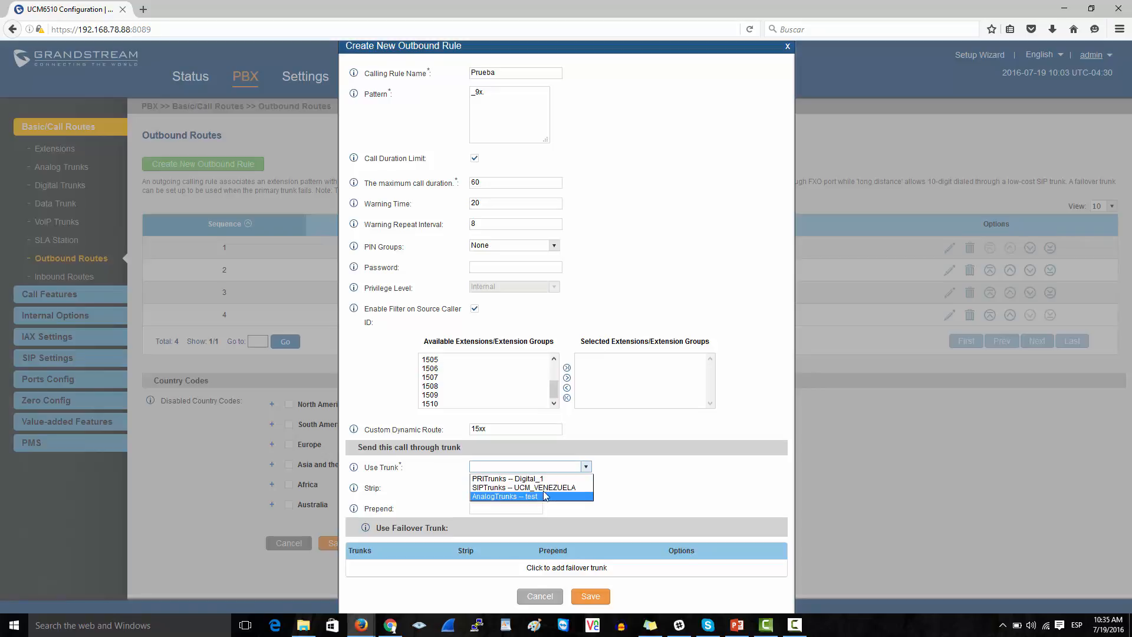
{"action": "left_click", "coordinate": [548, 479]}
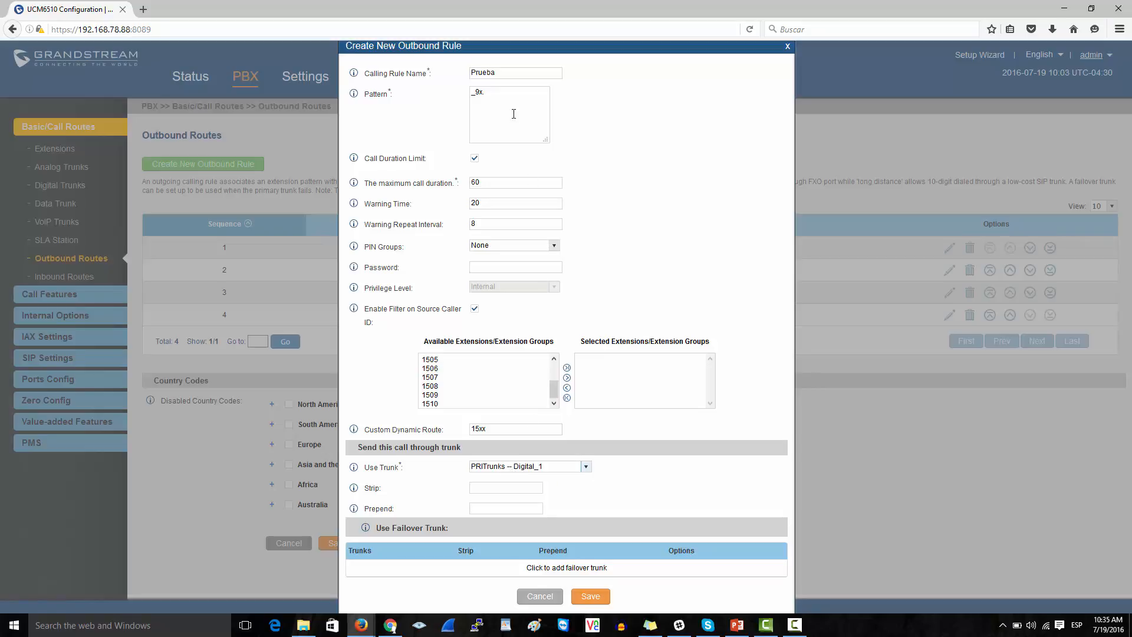
{"action": "left_click_drag", "start_coordinate": [485, 93], "coordinate": [475, 100]}
{"action": "left_click_drag", "start_coordinate": [366, 467], "coordinate": [492, 479]}
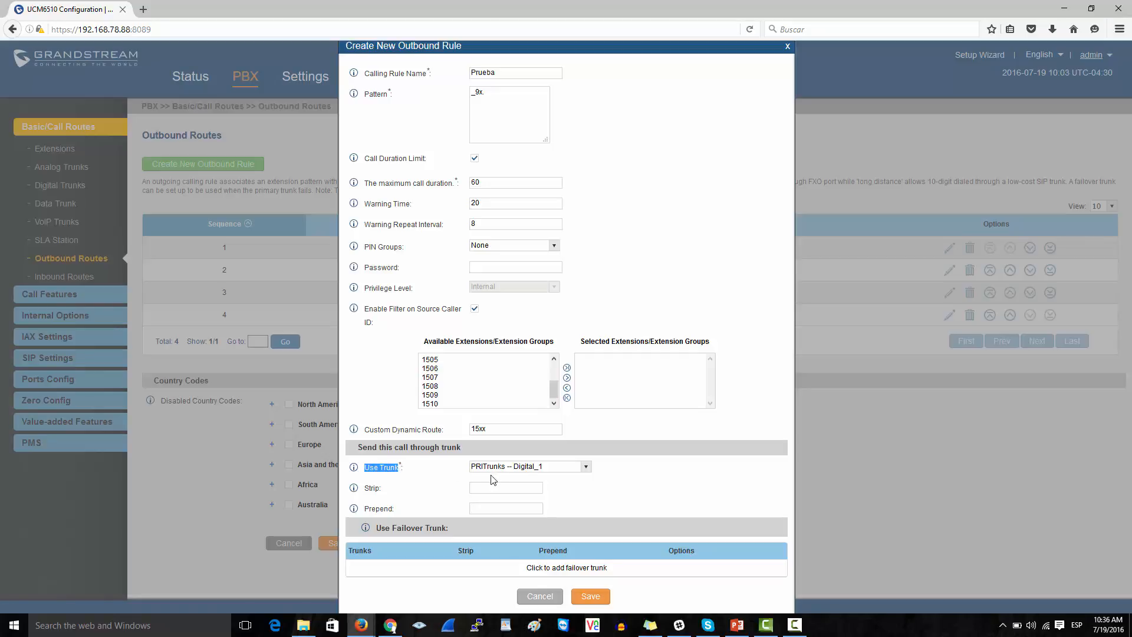
{"action": "left_click", "coordinate": [637, 476]}
- Set Strip to 1 and leave Prepend empty
{"action": "left_click", "coordinate": [504, 488]}
{"action": "left_click", "coordinate": [502, 509]}
{"action": "left_click", "coordinate": [501, 489]}
{"action": "type", "text": "1"}
{"action": "left_click", "coordinate": [496, 510]}
{"action": "key", "text": "BackSpace"}
- Add SIPTrunks -- UCM_VENEZUELA as the failover trunk, keeping its Strip at 0
{"action": "left_click", "coordinate": [581, 569]}
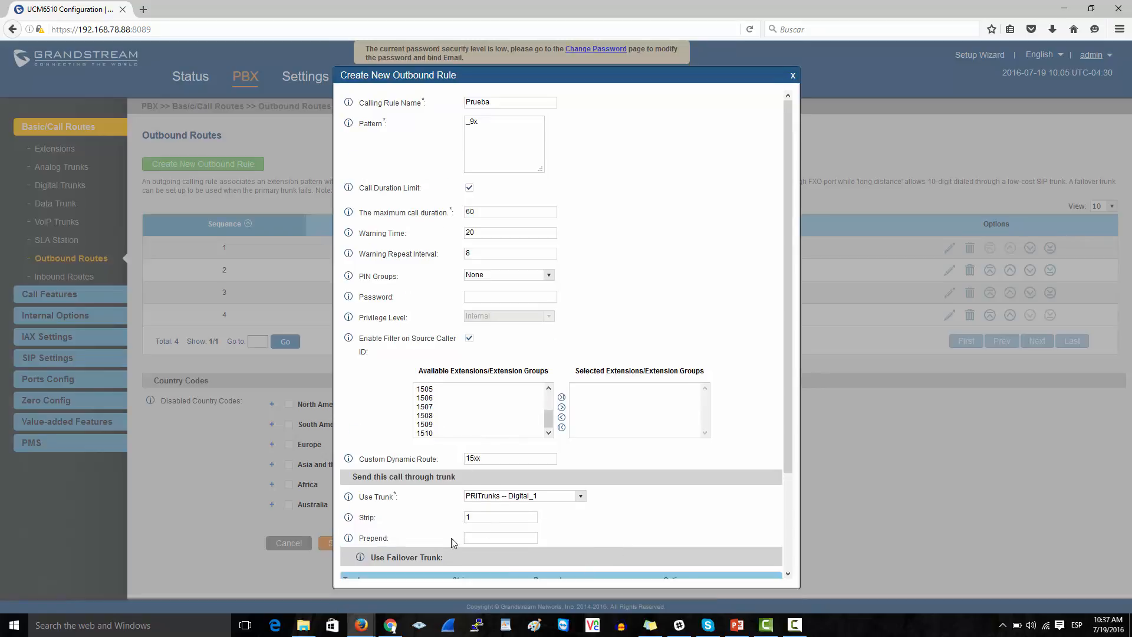
{"action": "scroll", "coordinate": [451, 538], "scroll_direction": "down", "scroll_amount": 4}
{"action": "left_click", "coordinate": [539, 487]}
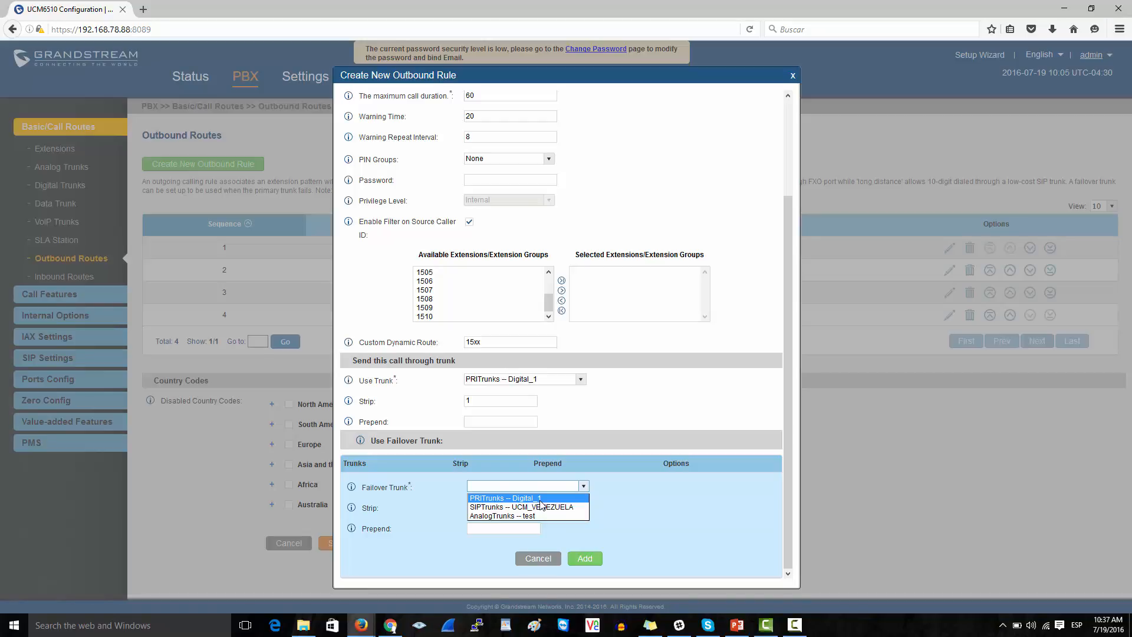
{"action": "left_click", "coordinate": [540, 508]}
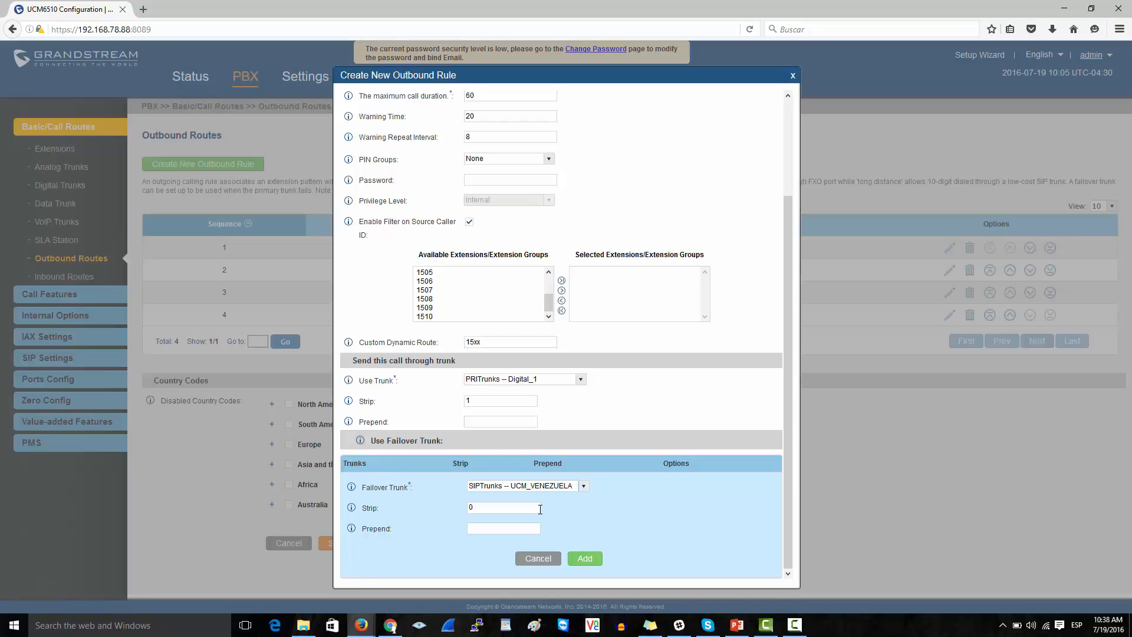
{"action": "left_click", "coordinate": [539, 508]}
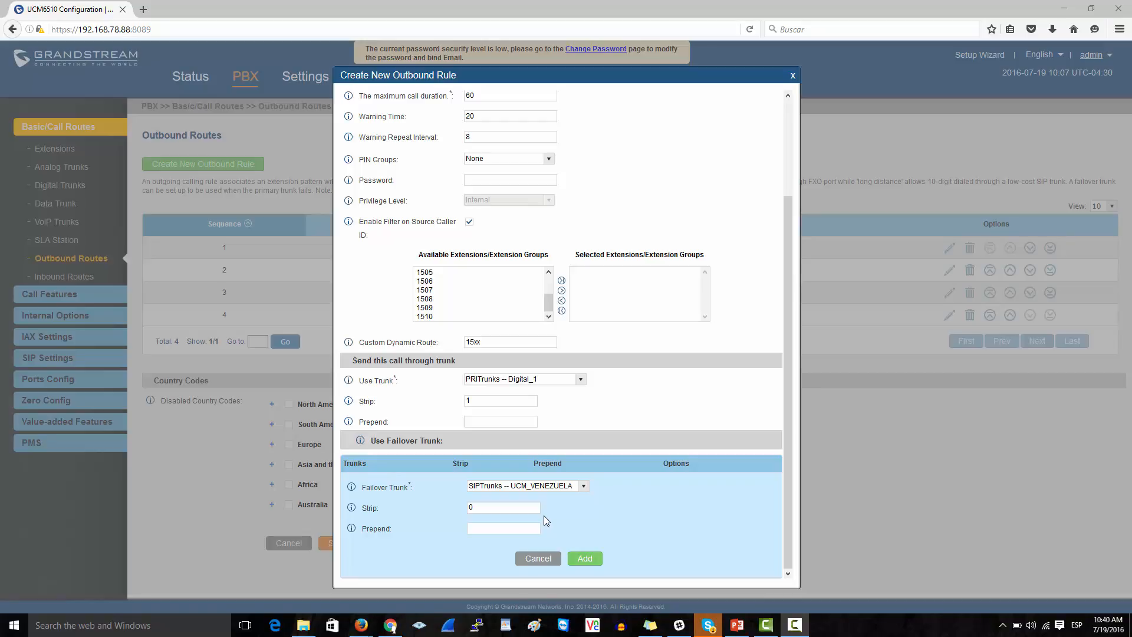
- Assign PIN group Soporte and add UCM_VENEZUELA to the failover trunks
{"action": "left_click", "coordinate": [540, 159]}
{"action": "left_click", "coordinate": [528, 180]}
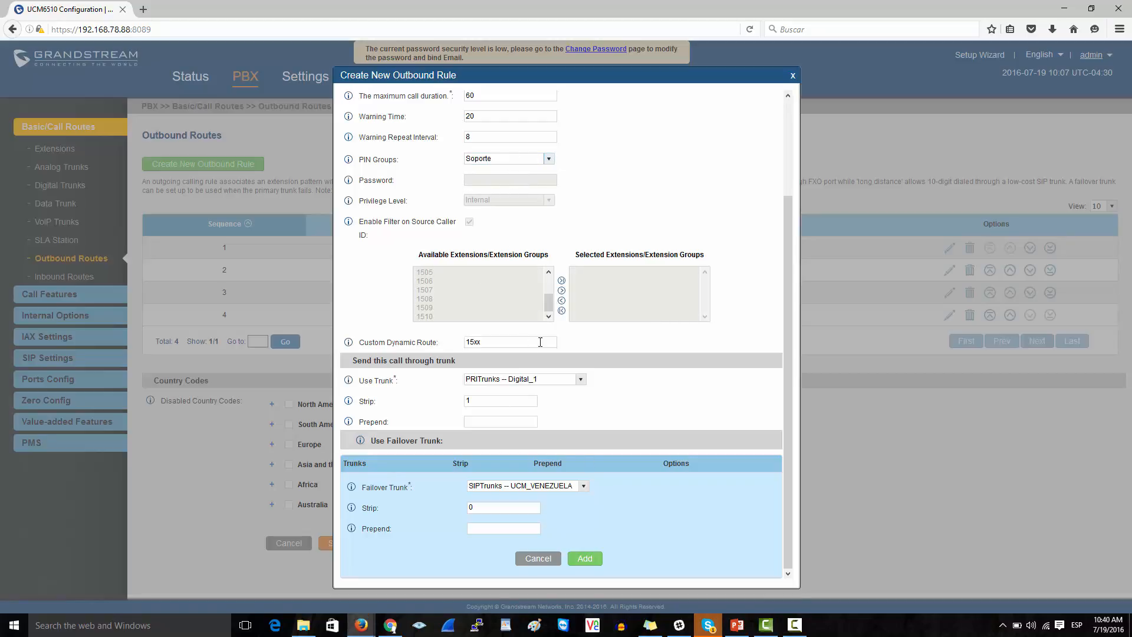
{"action": "left_click", "coordinate": [585, 559]}
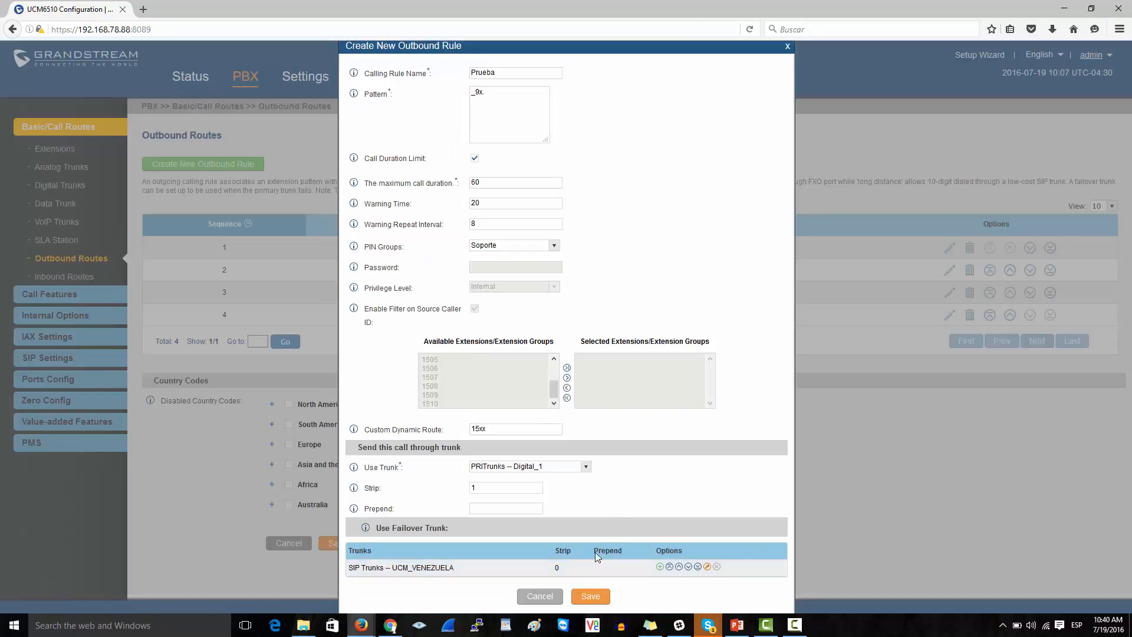
- Save rule Prueba and go to the Internal Options General Preference page
{"action": "left_click", "coordinate": [590, 596]}
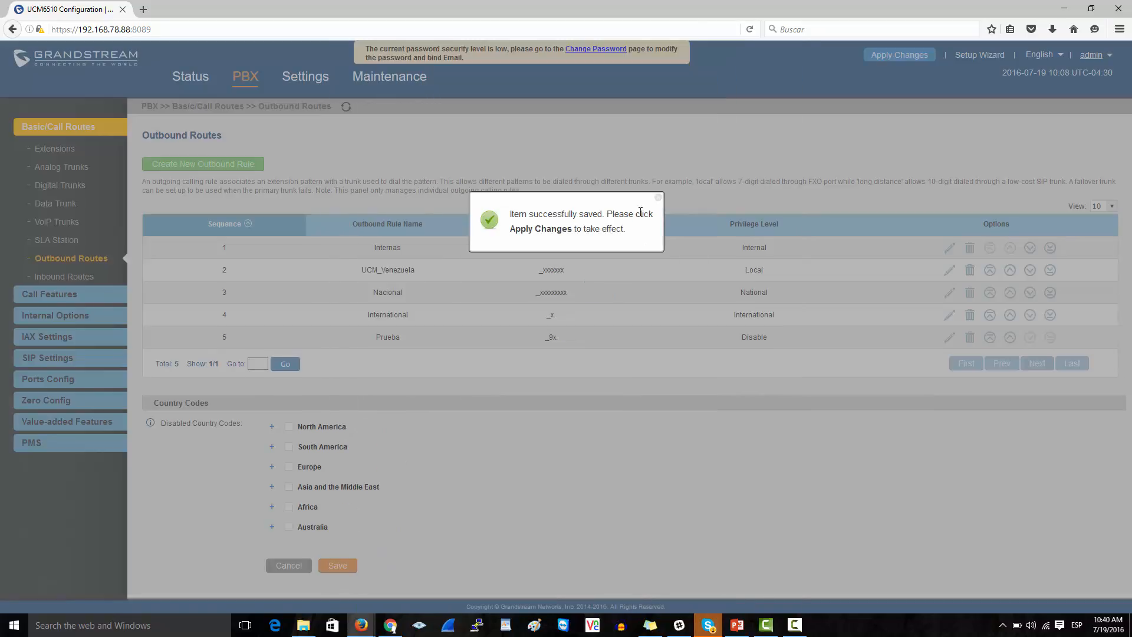
{"action": "left_click", "coordinate": [658, 197]}
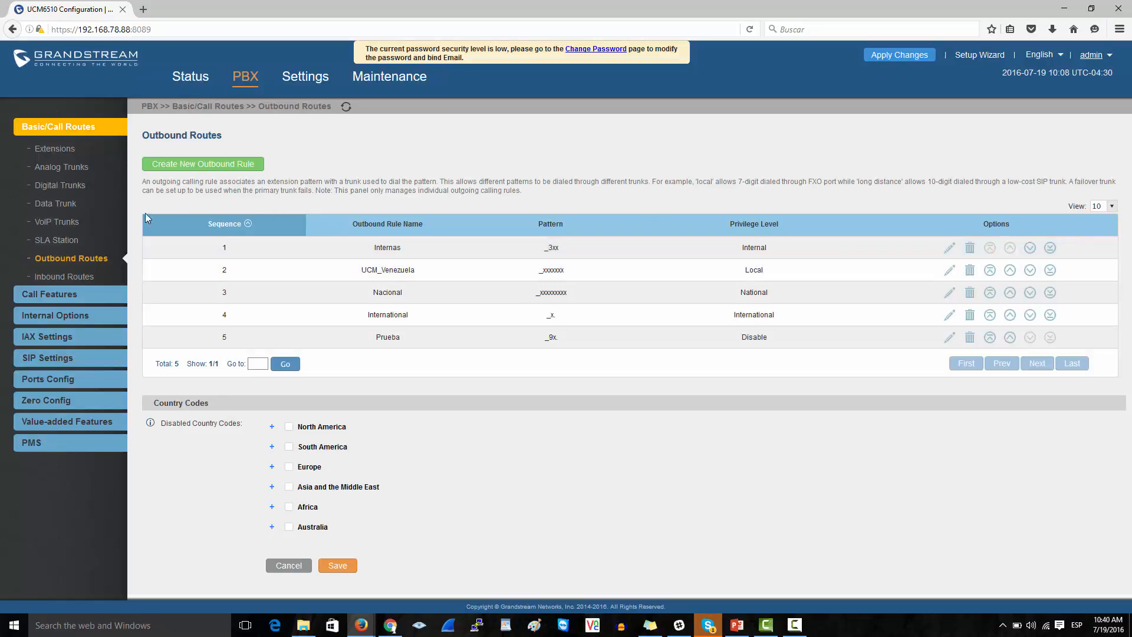
{"action": "left_click", "coordinate": [65, 316]}
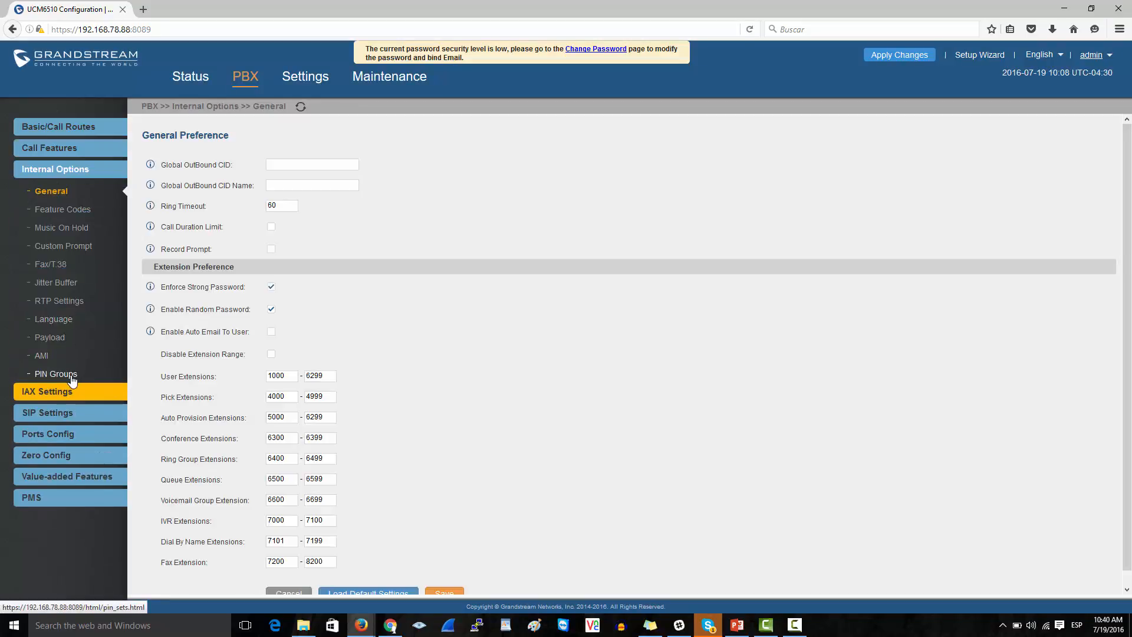
- Create a new PIN group named Administracion with Record In CDR enabled
{"action": "left_click", "coordinate": [56, 374]}
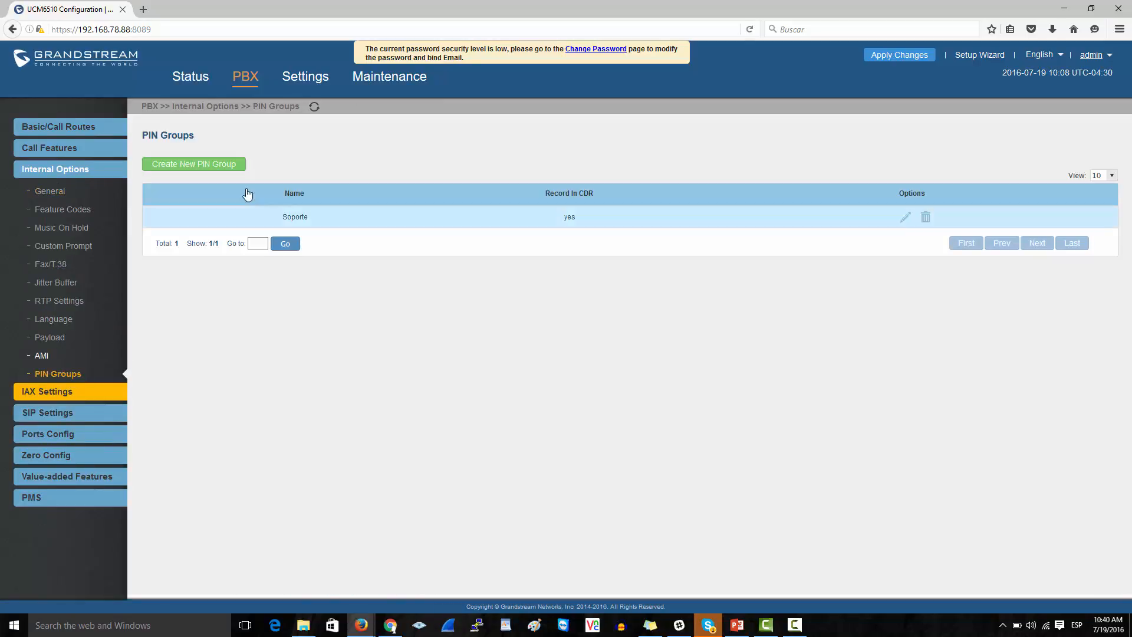
{"action": "left_click", "coordinate": [230, 170]}
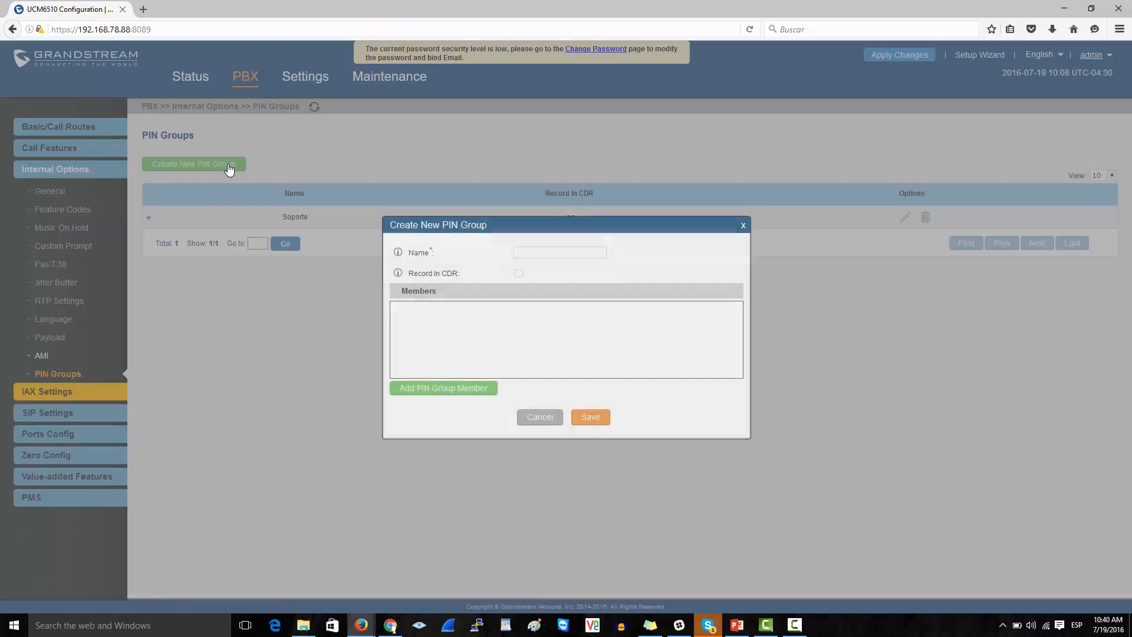
{"action": "left_click", "coordinate": [541, 250]}
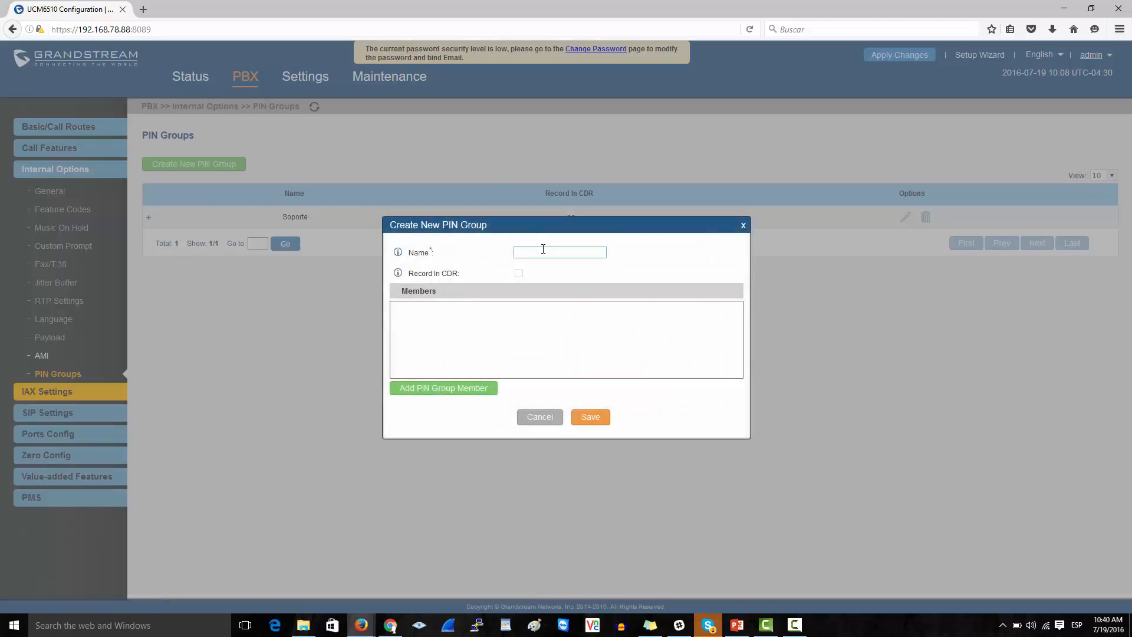
{"action": "type", "text": "Administracion"}
{"action": "key", "text": "BackSpace"}
{"action": "left_click_drag", "start_coordinate": [408, 273], "coordinate": [459, 277]}
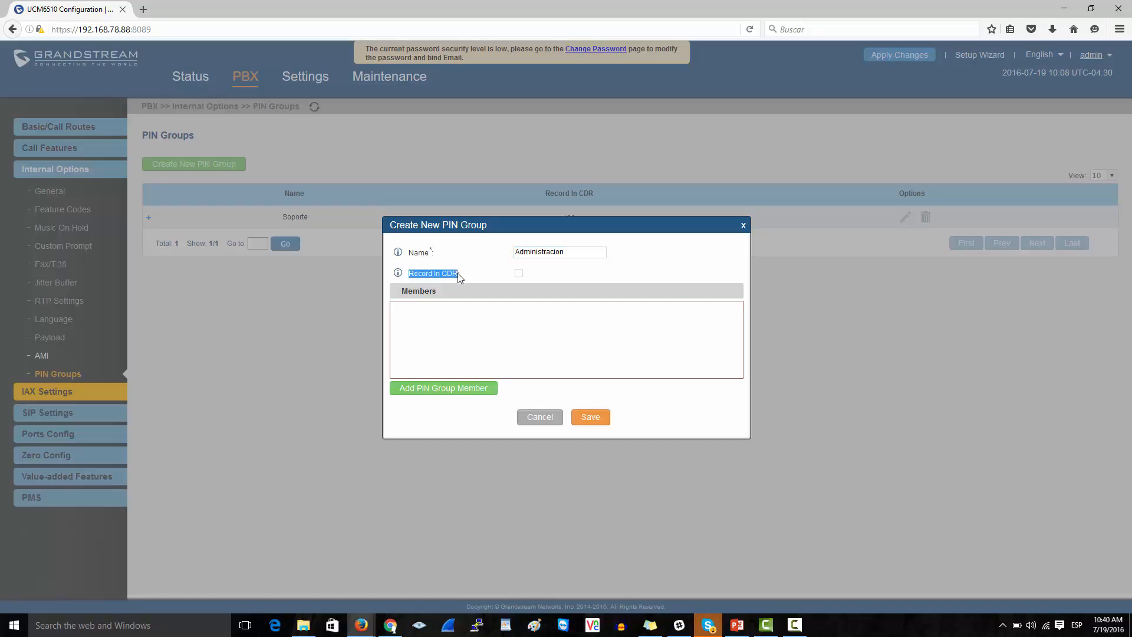
{"action": "left_click", "coordinate": [518, 274]}
- Add the first member to the group with its PIN number and name
{"action": "left_click", "coordinate": [448, 389]}
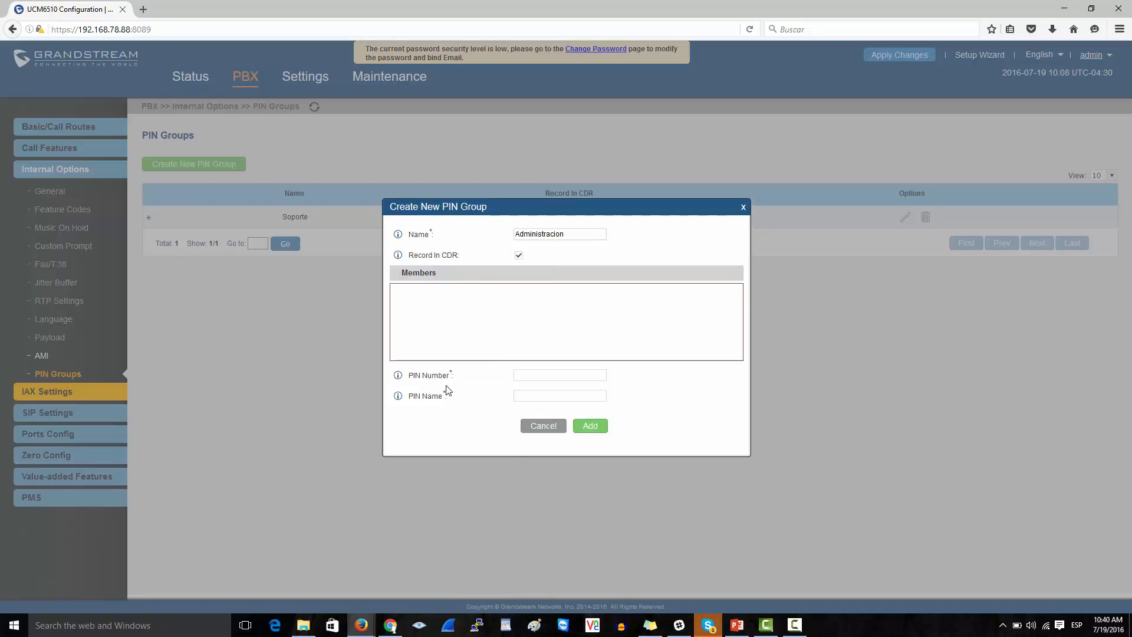
{"action": "left_click", "coordinate": [542, 373]}
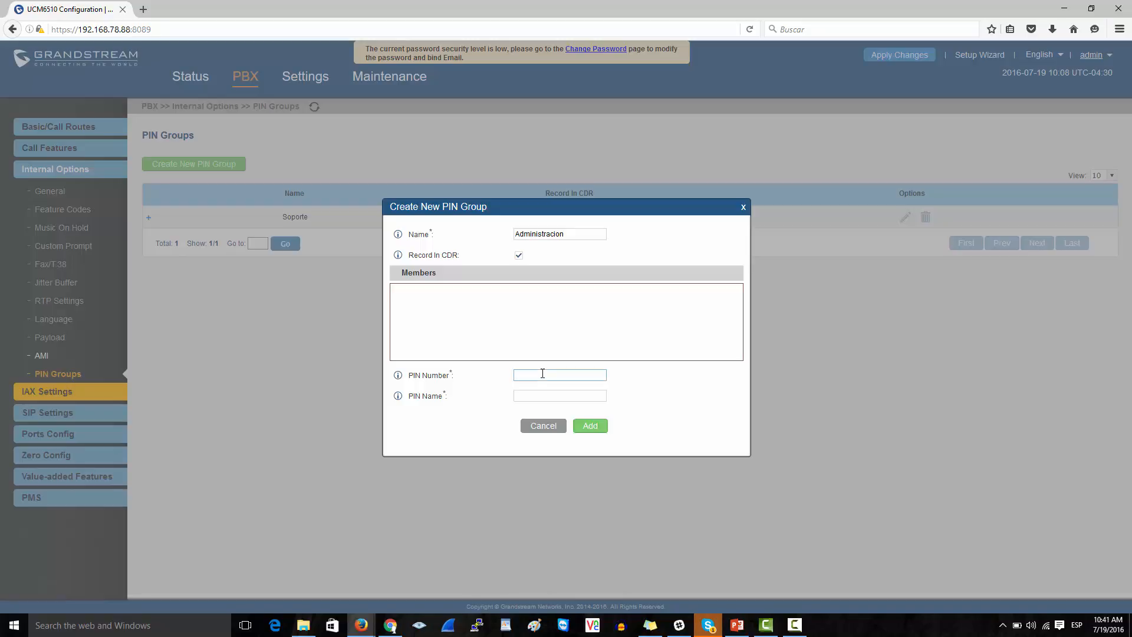
{"action": "left_click", "coordinate": [526, 395]}
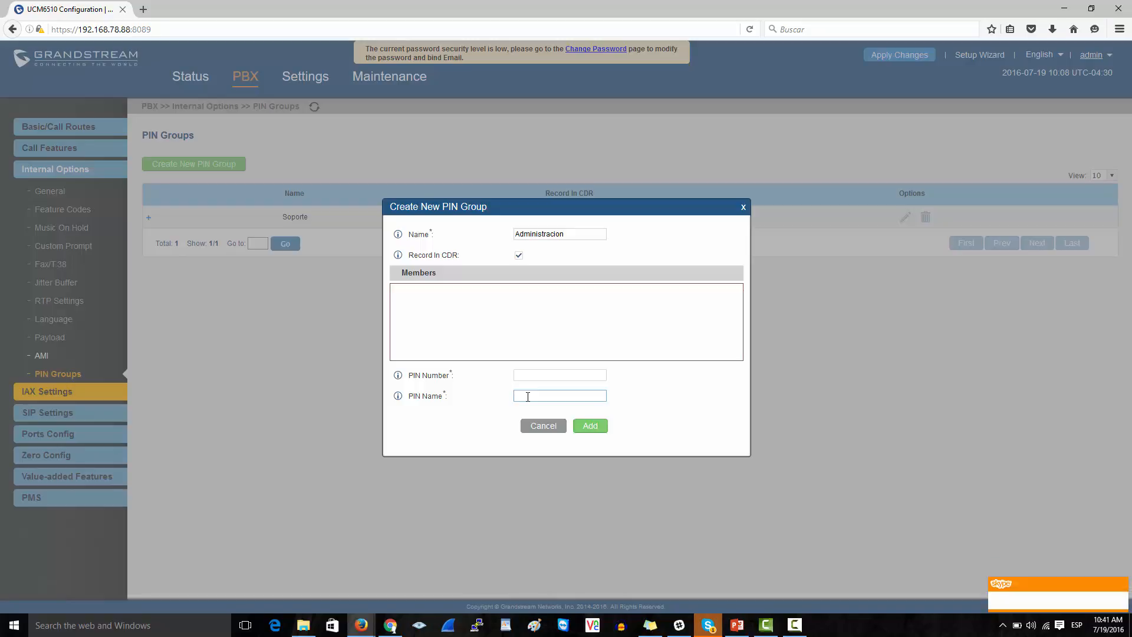
{"action": "type", "text": "-j"}
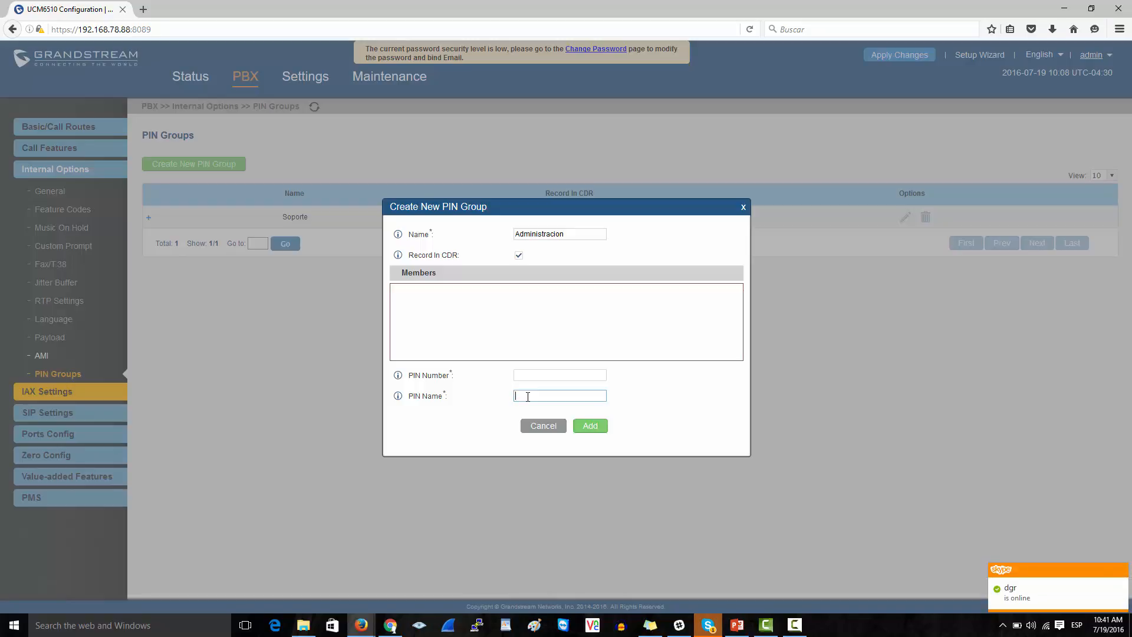
{"action": "type", "text": "Jose"}
{"action": "left_click", "coordinate": [553, 375]}
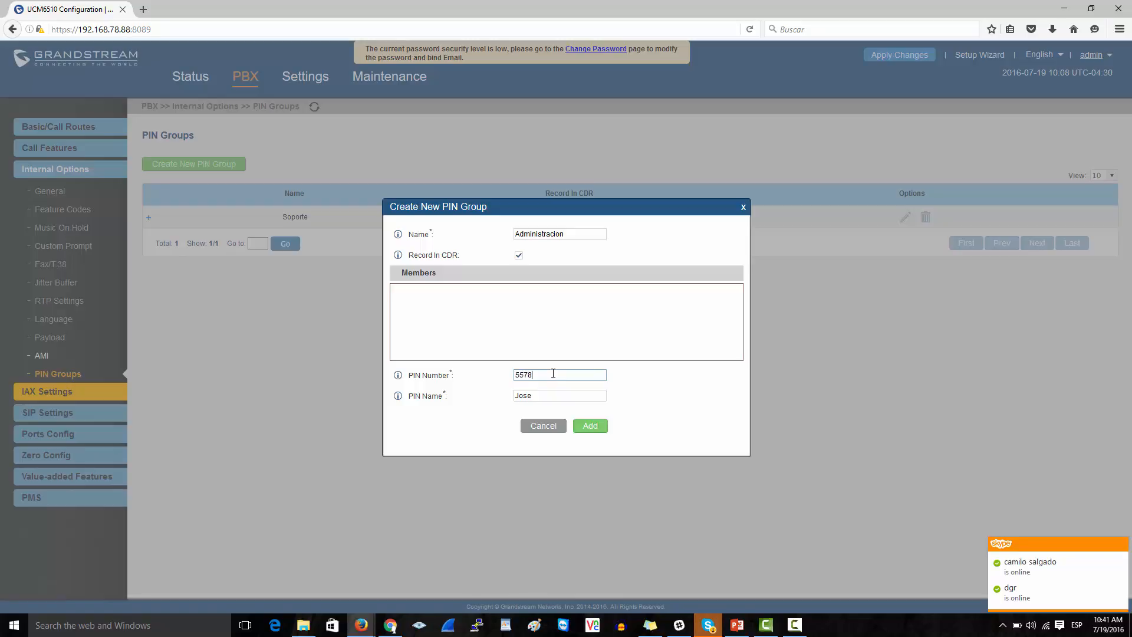
{"action": "left_click", "coordinate": [589, 425]}
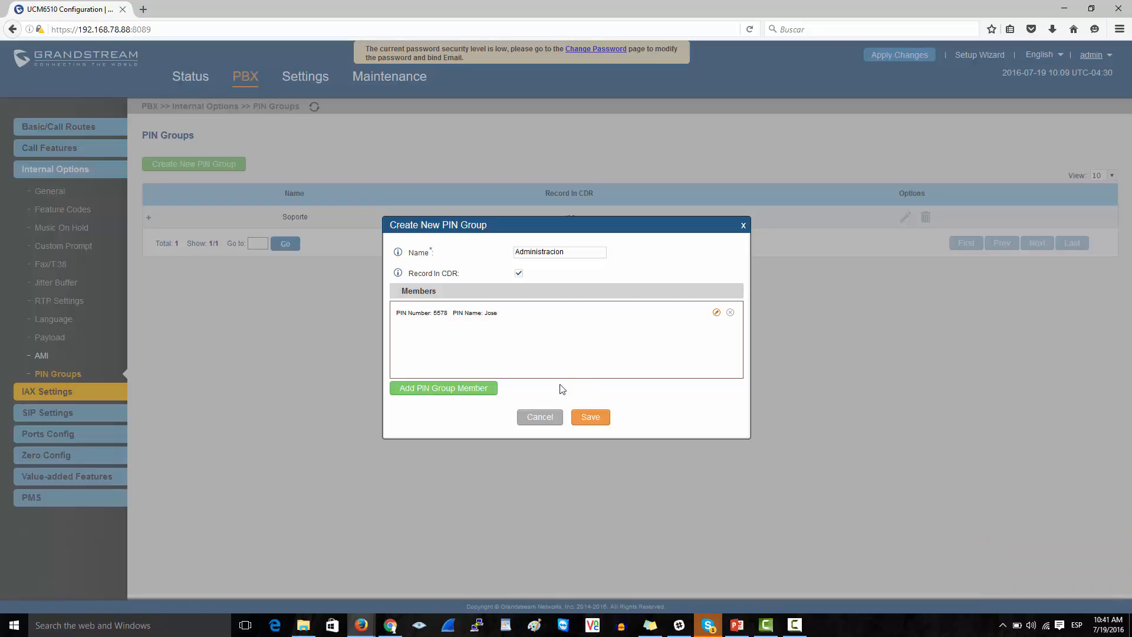
- Add a second member with its own PIN number and name
{"action": "left_click", "coordinate": [463, 389]}
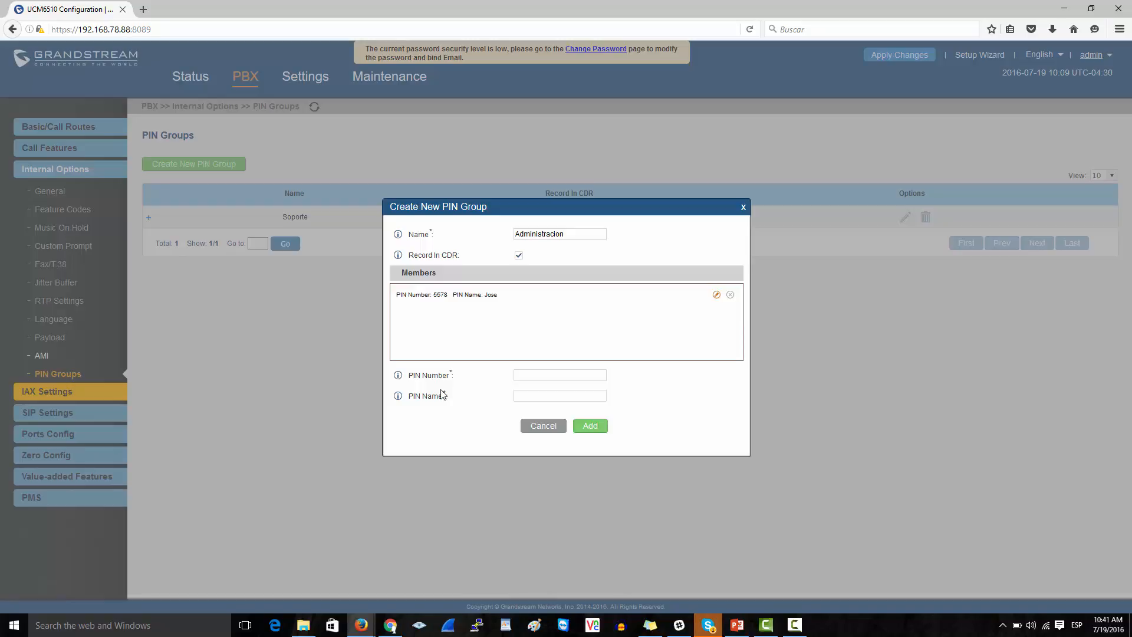
{"action": "left_click", "coordinate": [560, 376]}
{"action": "left_click", "coordinate": [557, 392]}
{"action": "type", "text": "Miguel"}
{"action": "left_click", "coordinate": [587, 426]}
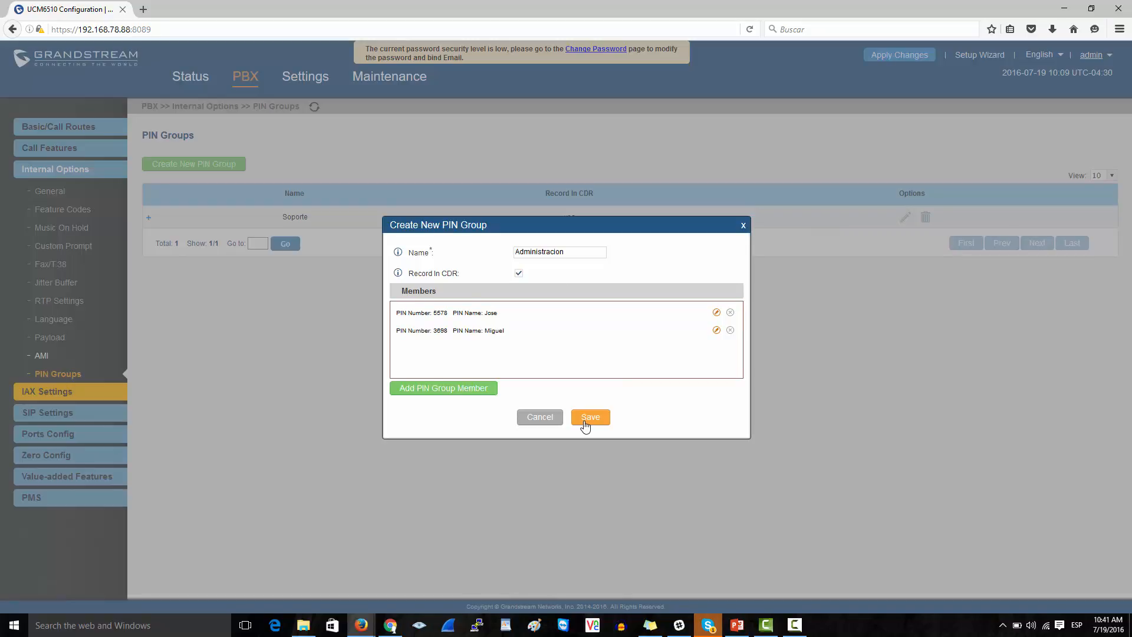
- Save the Administracion PIN group and open outbound route Prueba for editing
{"action": "left_click", "coordinate": [585, 422]}
{"action": "left_click", "coordinate": [658, 199]}
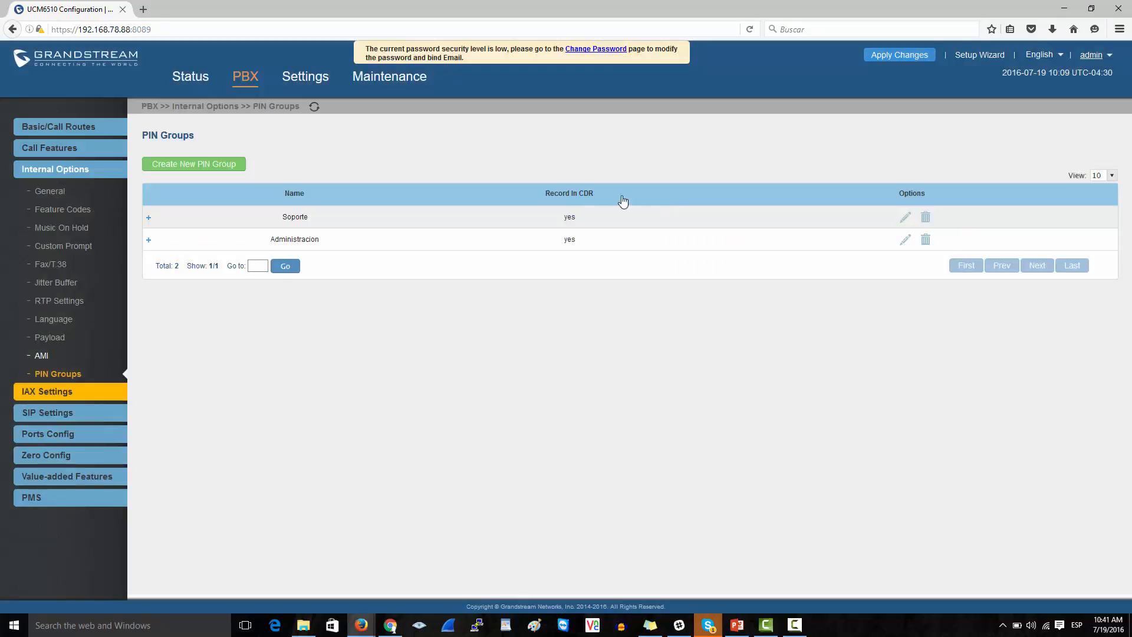
{"action": "left_click", "coordinate": [86, 155]}
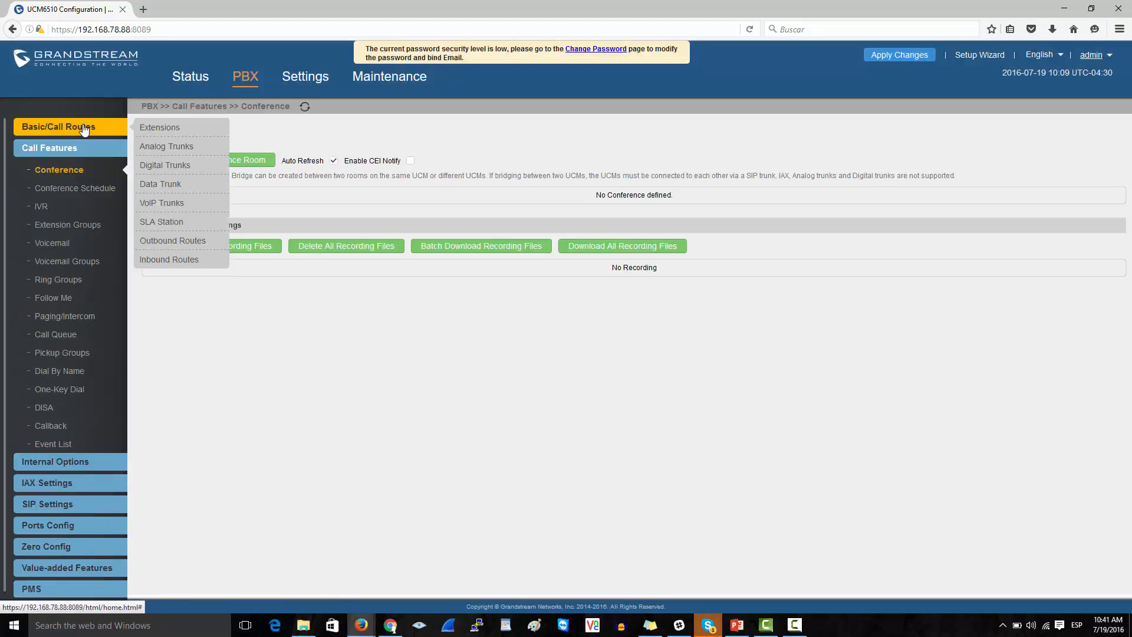
{"action": "left_click", "coordinate": [84, 128]}
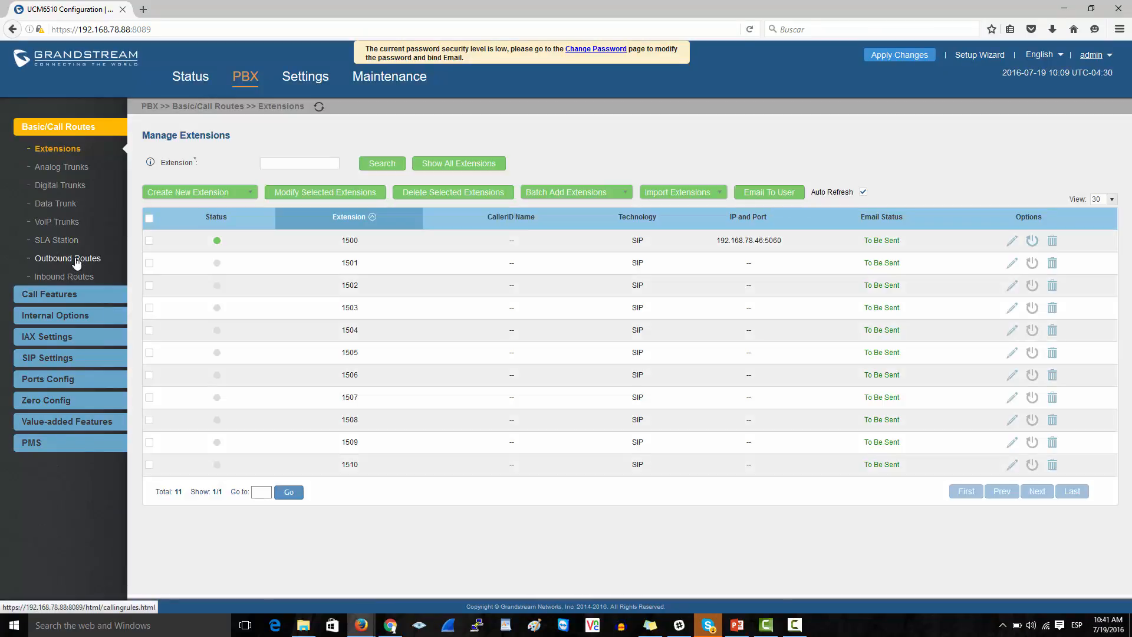
{"action": "left_click", "coordinate": [77, 260]}
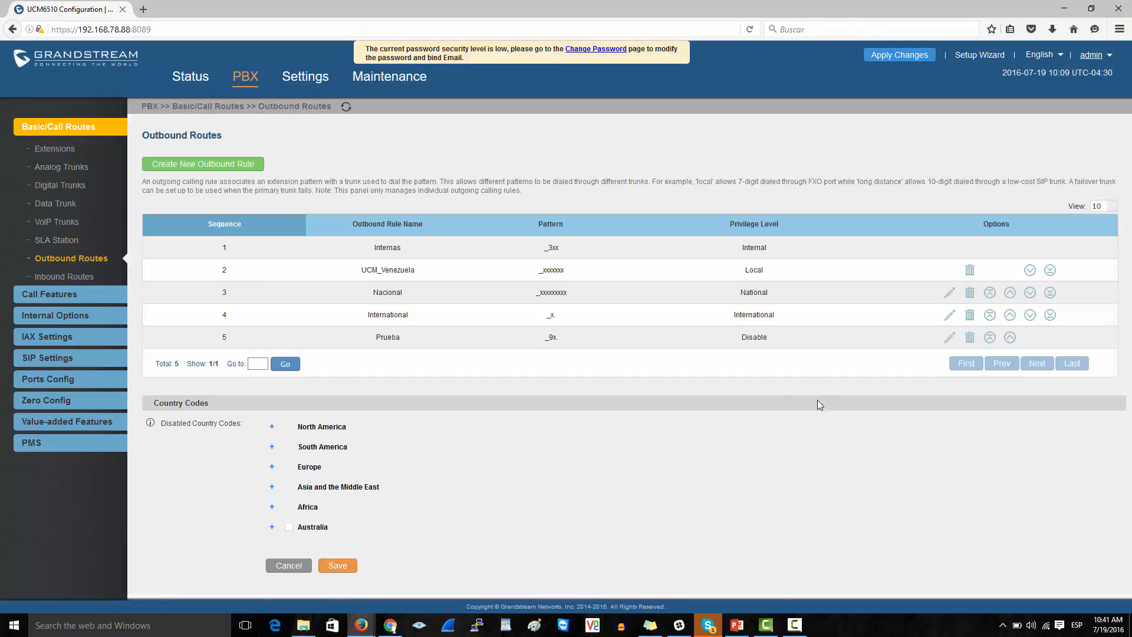
{"action": "left_click", "coordinate": [951, 340]}
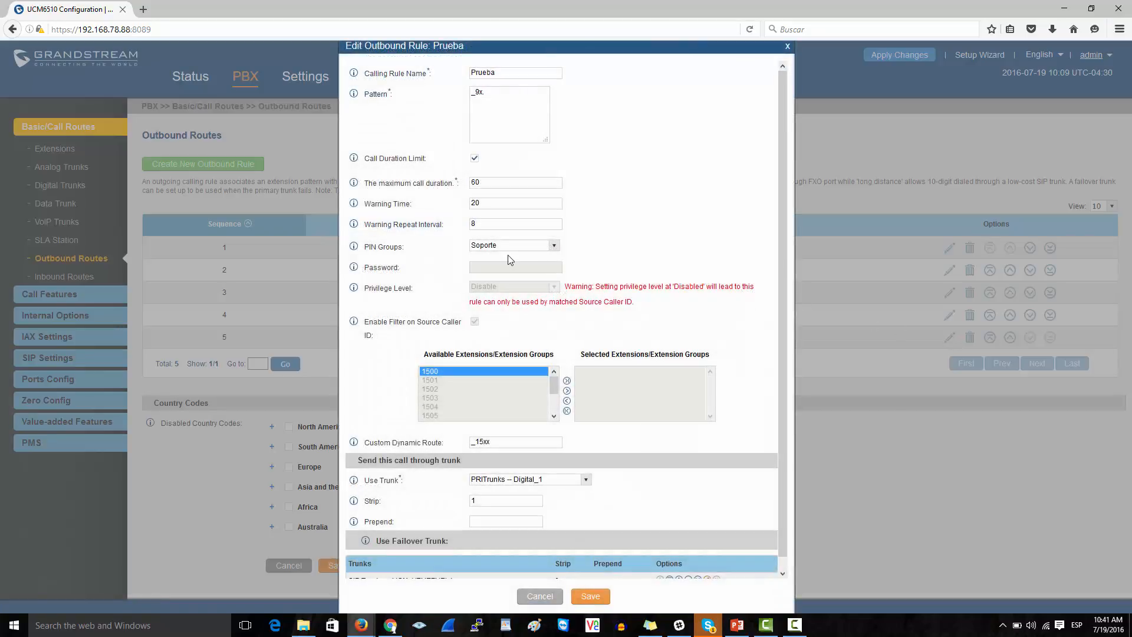
- Set Prueba's PIN group to Administracion and apply the change
{"action": "left_click", "coordinate": [513, 245]}
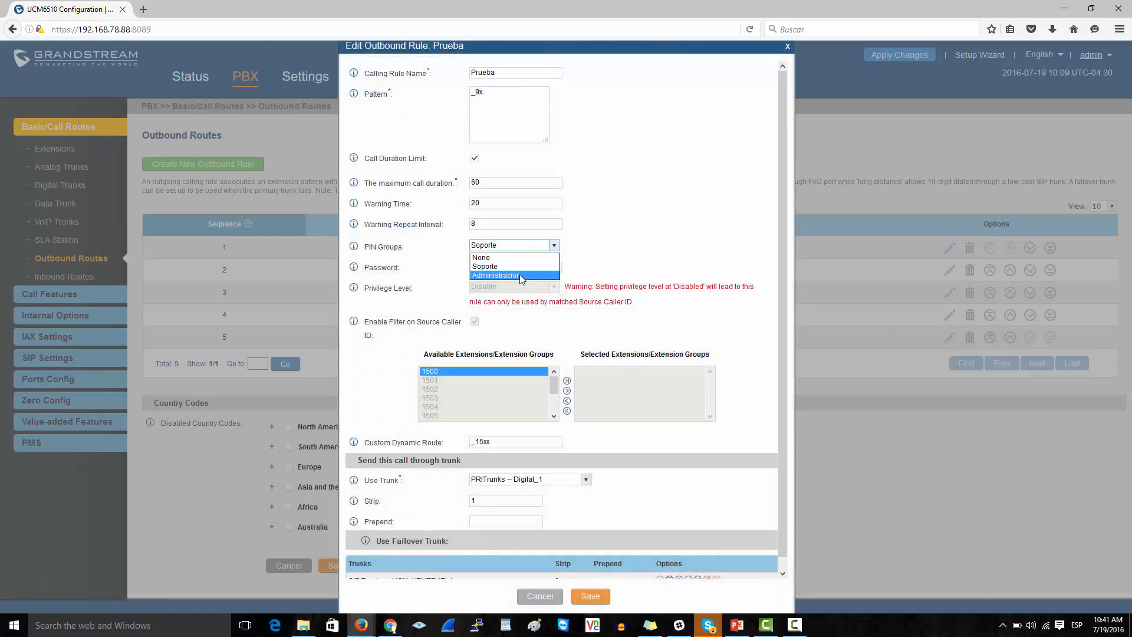
{"action": "left_click", "coordinate": [526, 266]}
{"action": "left_click", "coordinate": [527, 247]}
{"action": "left_click", "coordinate": [527, 274]}
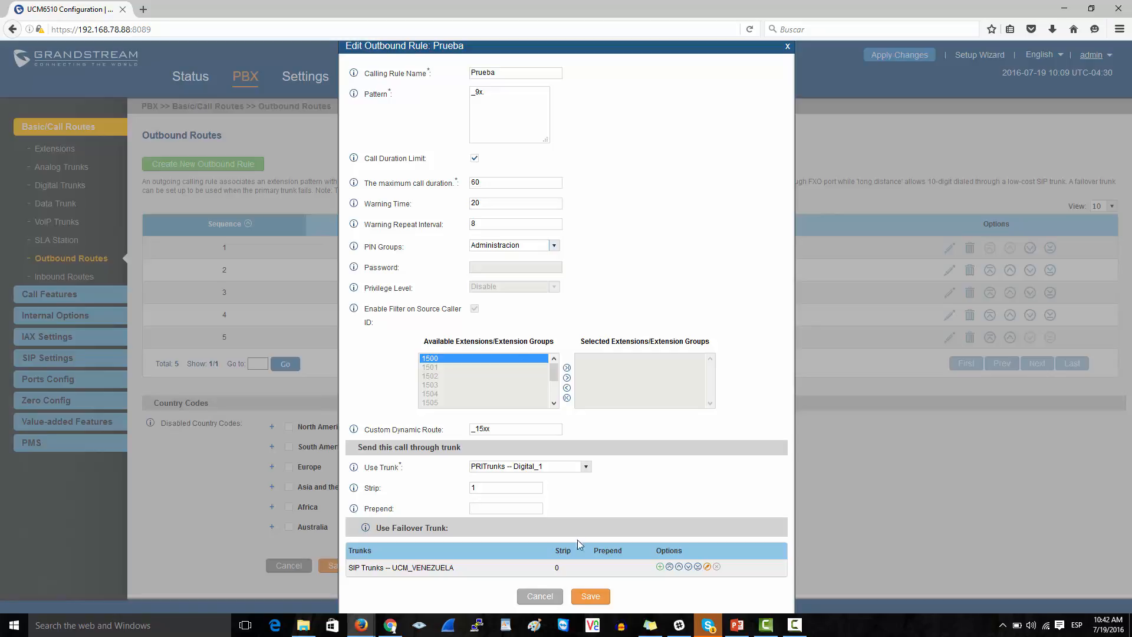
{"action": "left_click", "coordinate": [544, 597]}
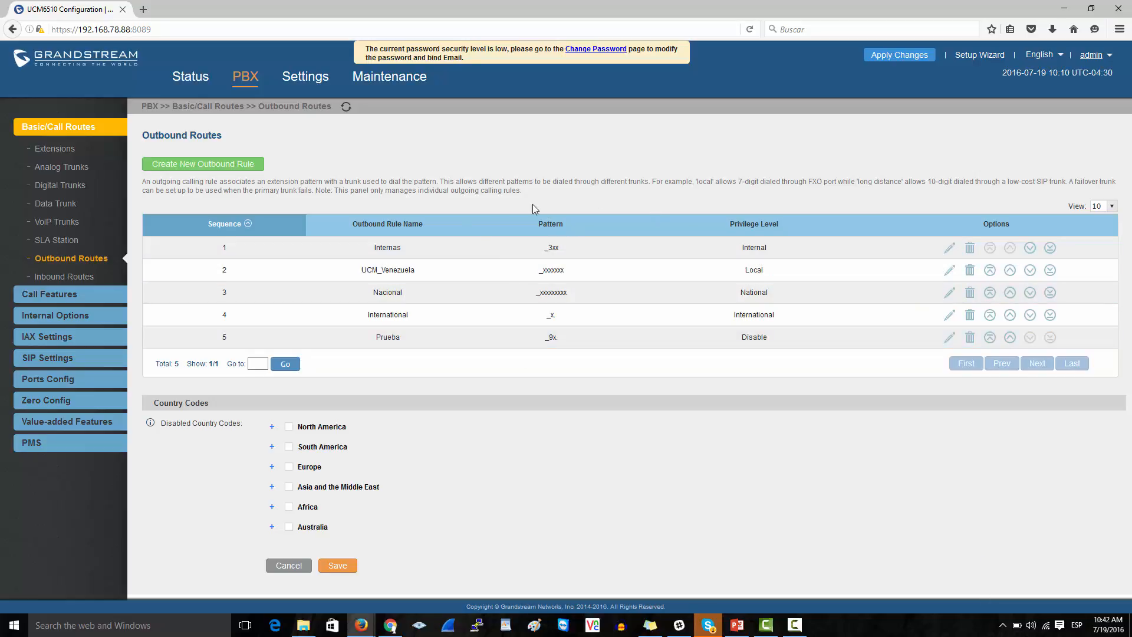
- Review the patterns of the Internas, UCM_Venezuela, Nacional and Prueba routes
{"action": "left_click_drag", "start_coordinate": [540, 250], "coordinate": [561, 251]}
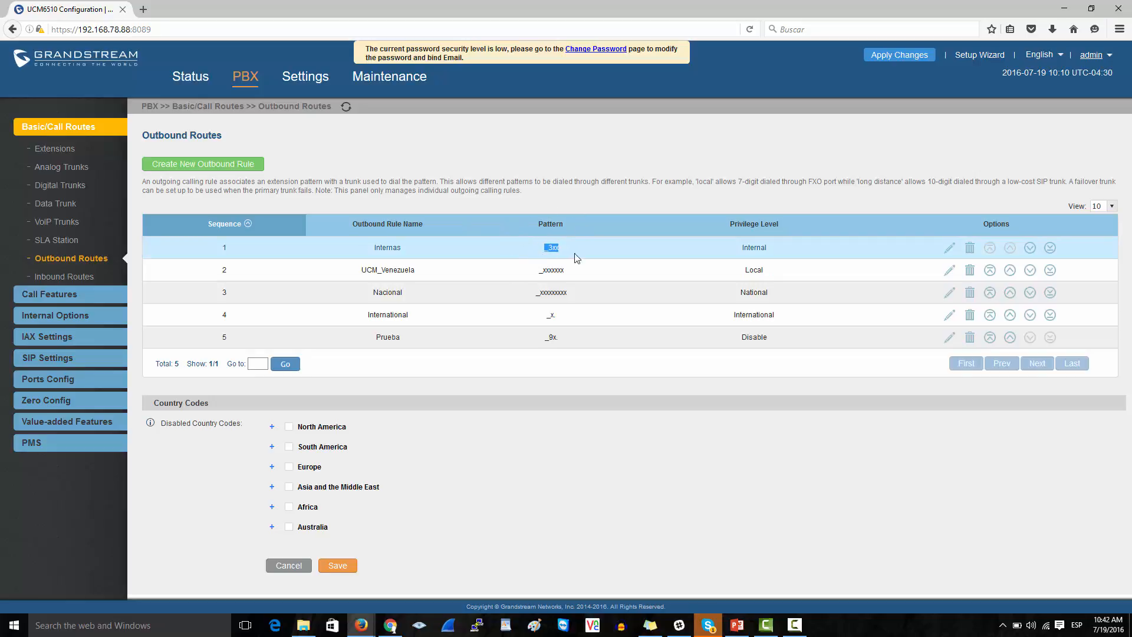
{"action": "left_click", "coordinate": [534, 275]}
{"action": "left_click_drag", "start_coordinate": [534, 274], "coordinate": [572, 276]}
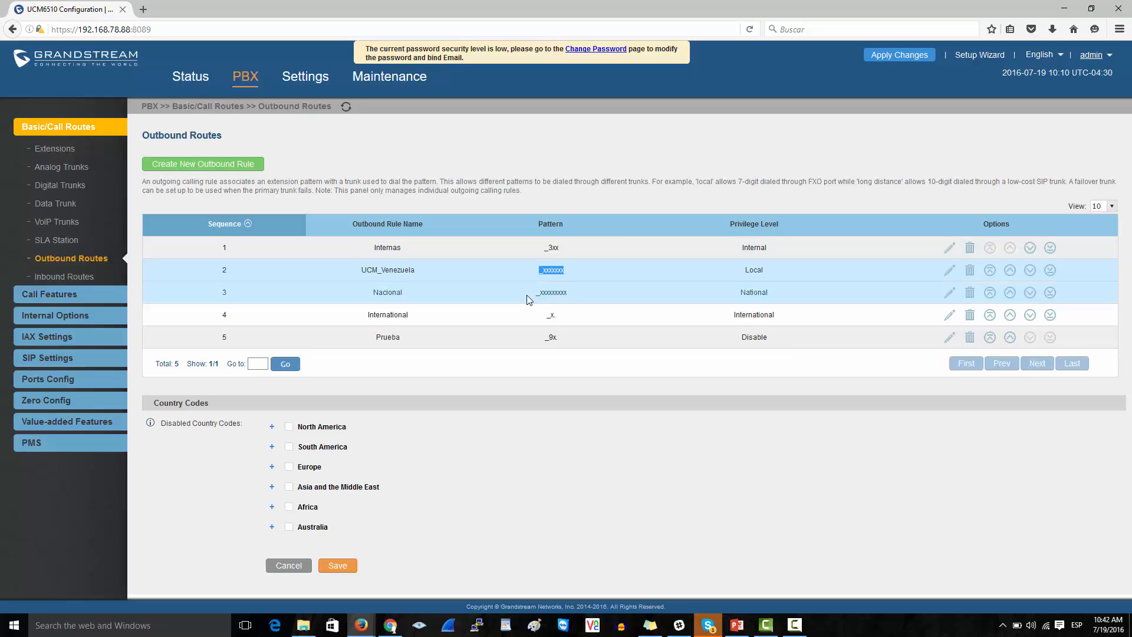
{"action": "left_click_drag", "start_coordinate": [531, 293], "coordinate": [560, 317]}
{"action": "left_click", "coordinate": [542, 321]}
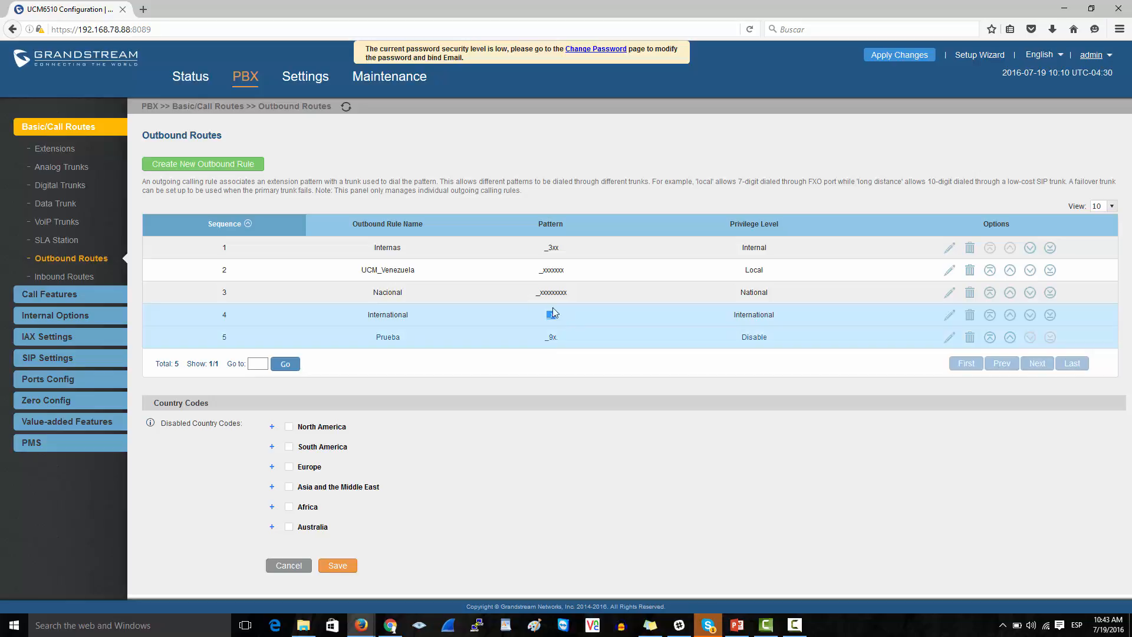
{"action": "left_click", "coordinate": [549, 341]}
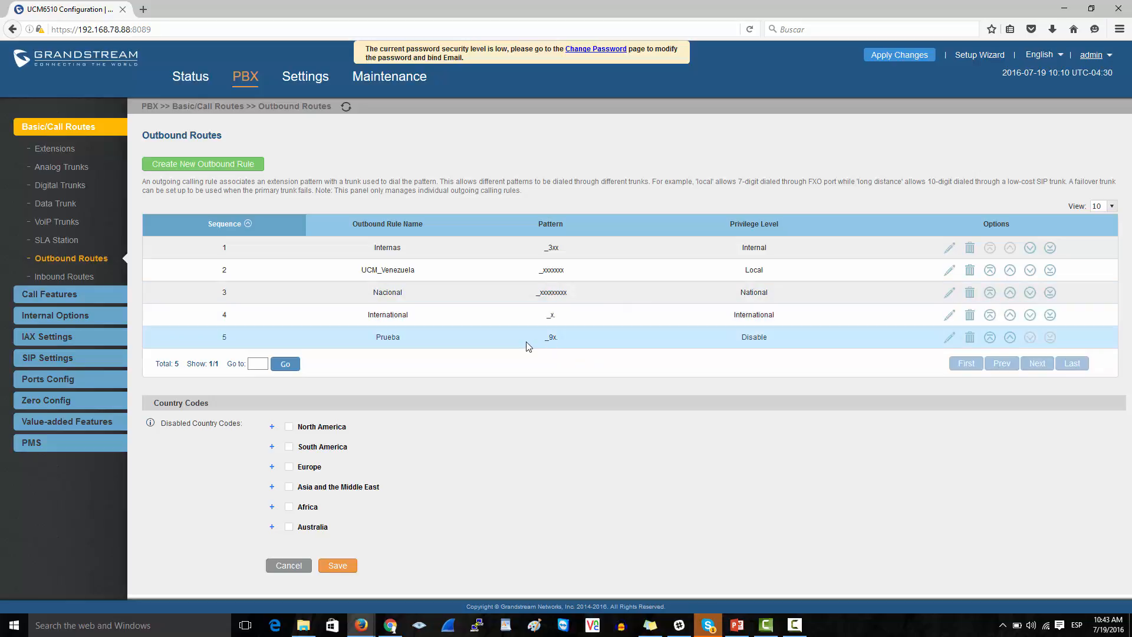
{"action": "left_click_drag", "start_coordinate": [528, 344], "coordinate": [572, 346]}
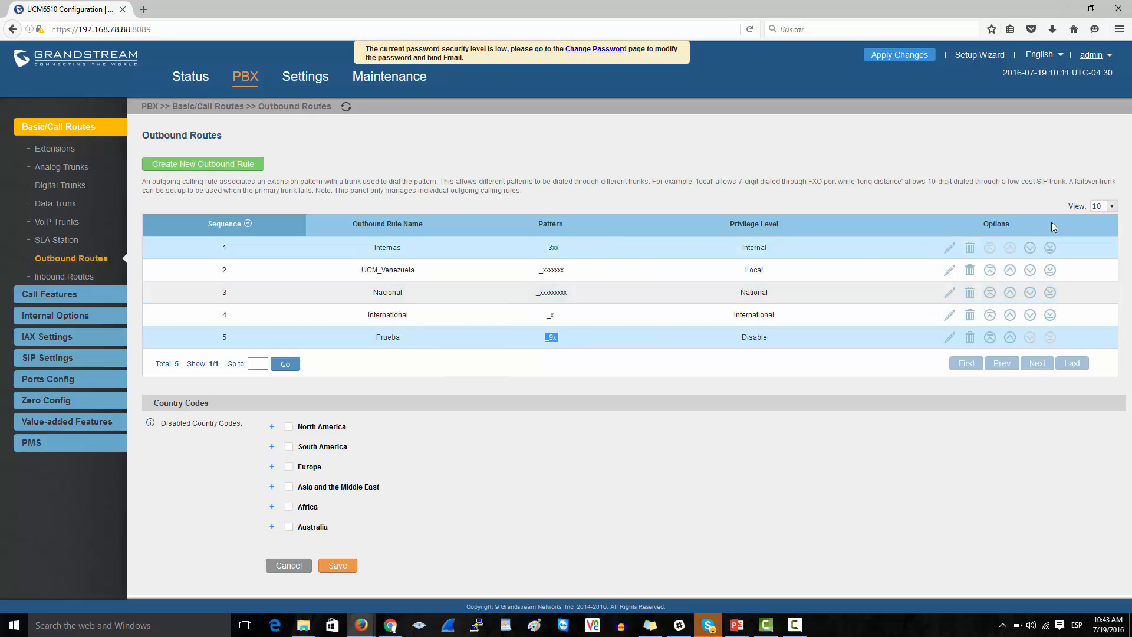
- Move Prueba to the top of the outbound route order
{"action": "left_click", "coordinate": [1010, 315]}
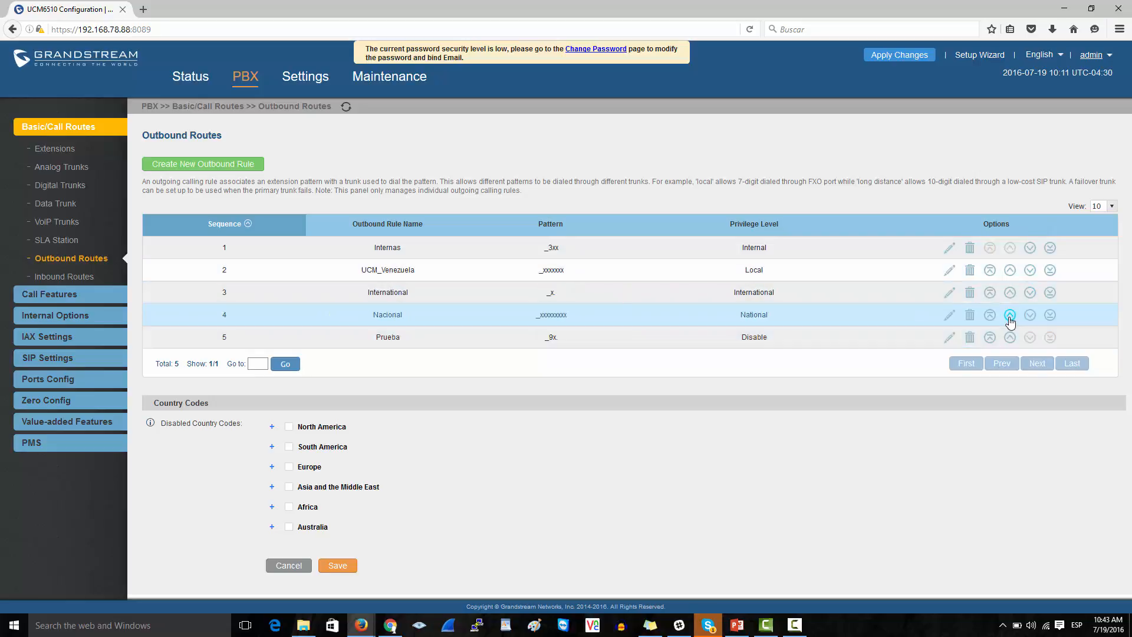
{"action": "left_click", "coordinate": [1010, 315]}
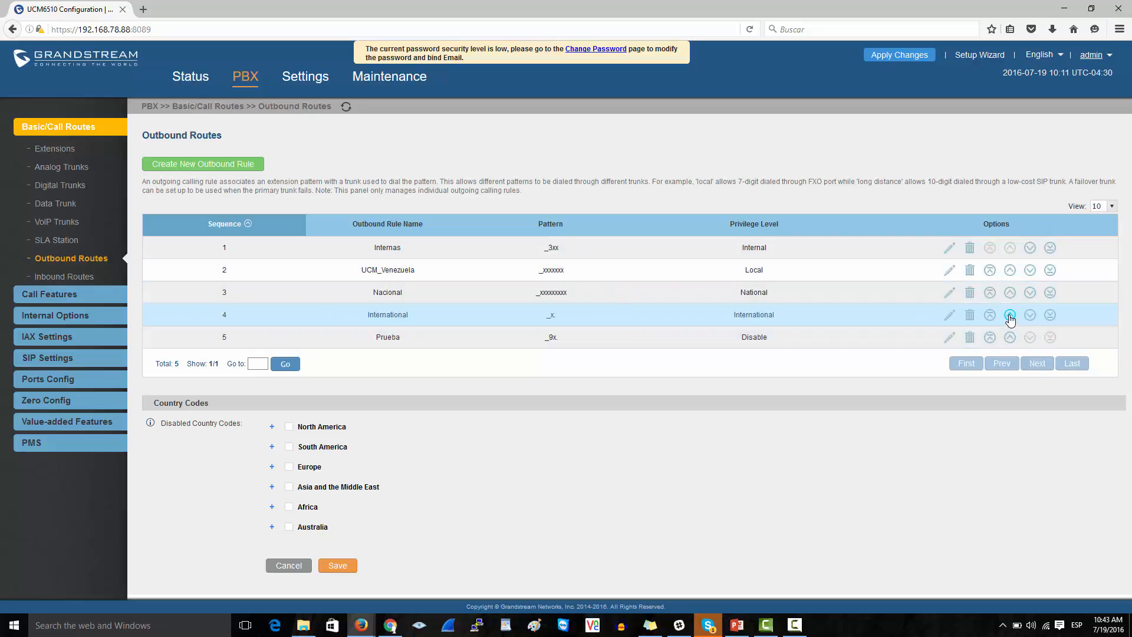
{"action": "left_click", "coordinate": [989, 338]}
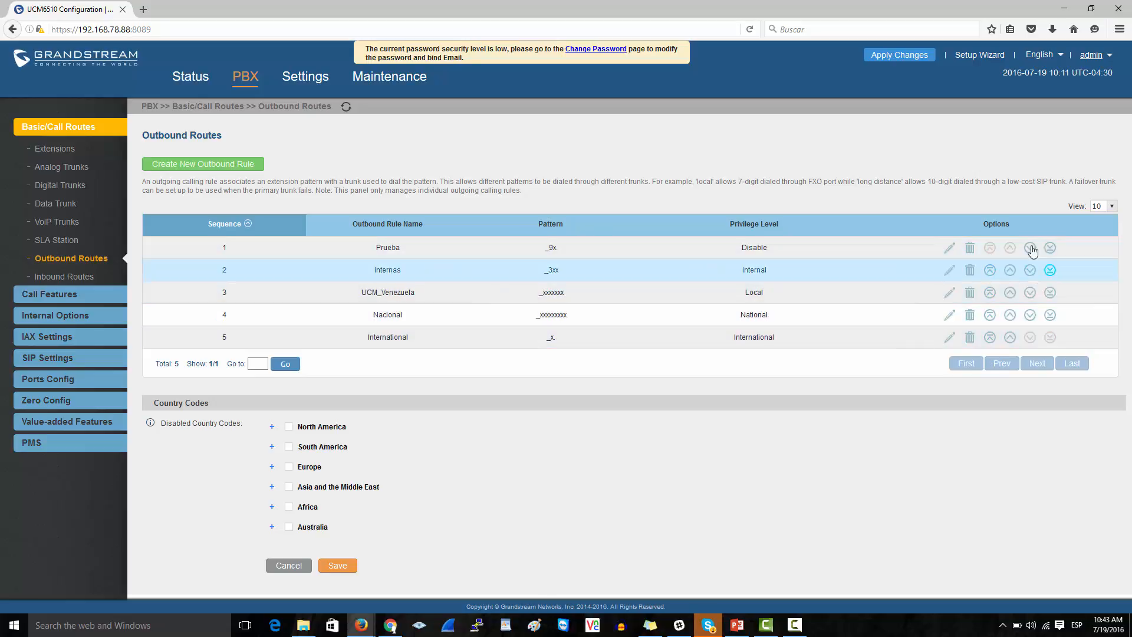